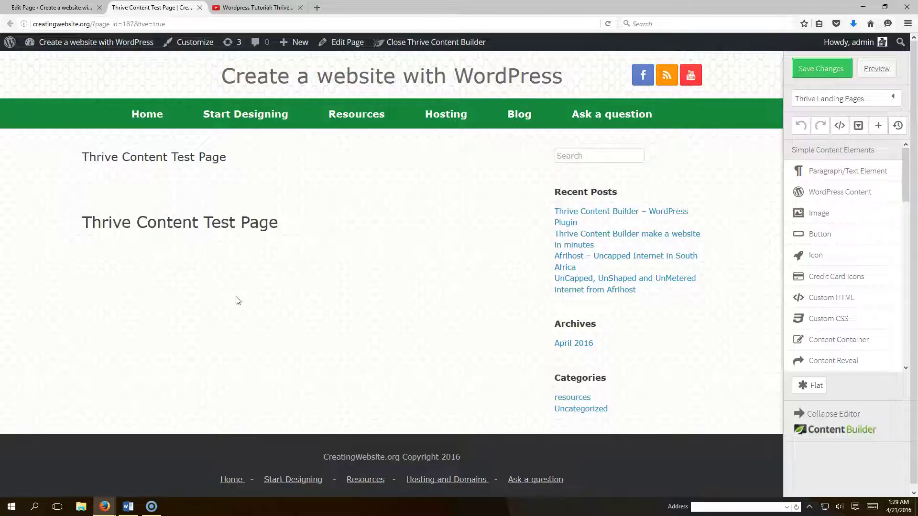
Switch from the empty test page to the Word document of keyword notes.
left_click(127, 506)
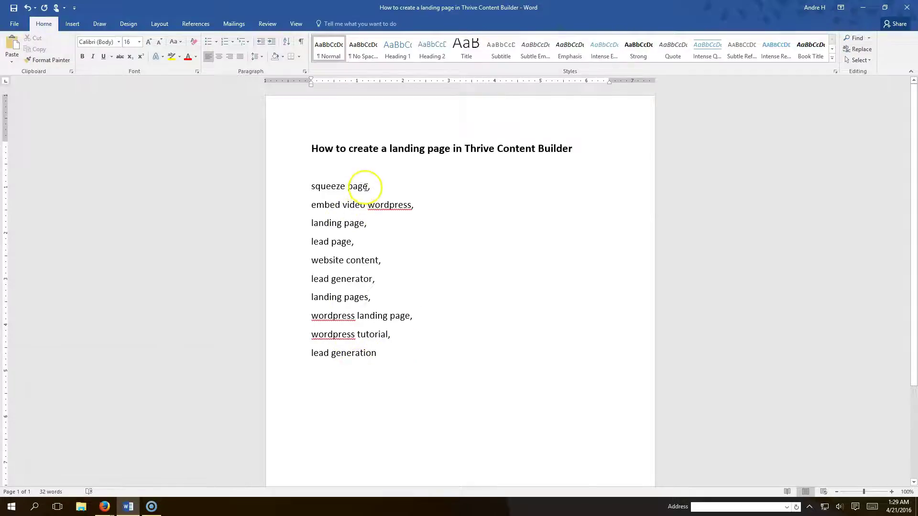
Return to the Firefox window showing the Thrive Content Test Page editor.
left_click(105, 508)
left_click(68, 481)
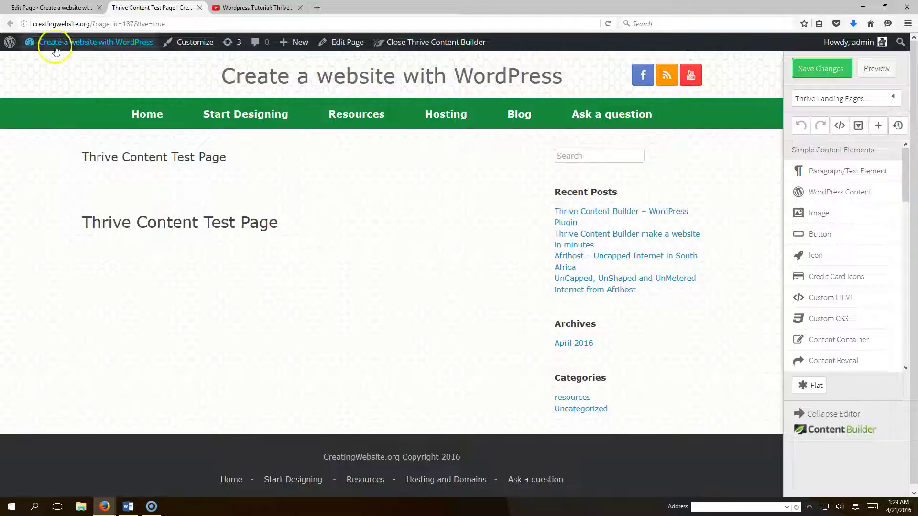
Reopen Thrive Content Test Page from Dashboard > Pages with Edit with Thrive Content Builder.
mouse_move(60, 43)
left_click(63, 62)
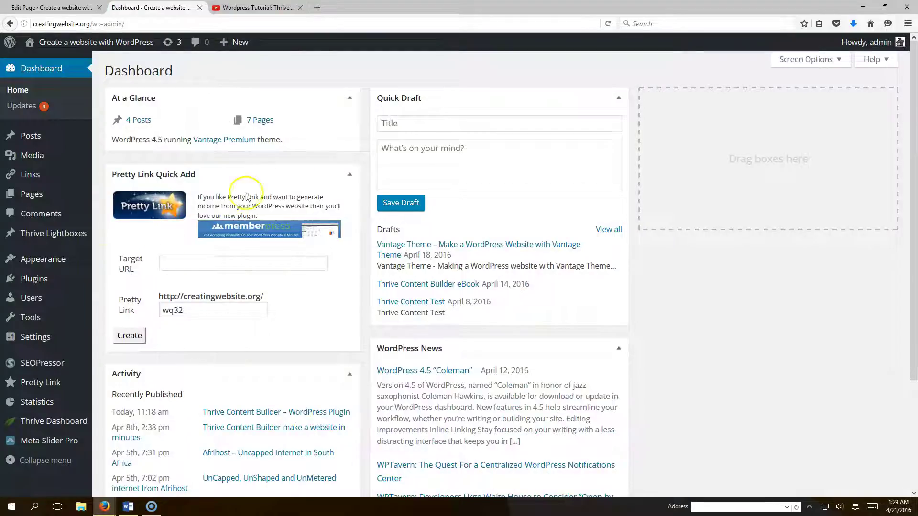
left_click(36, 196)
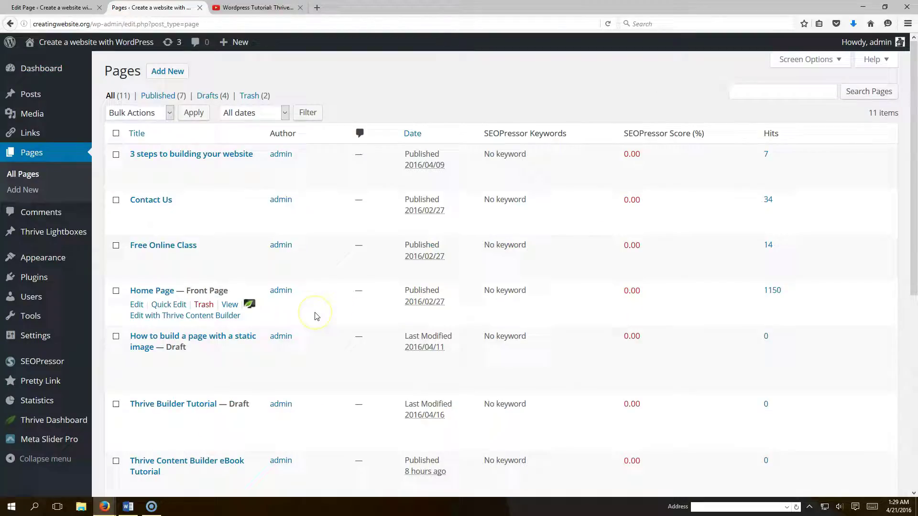
scroll(315, 316, "down", 5)
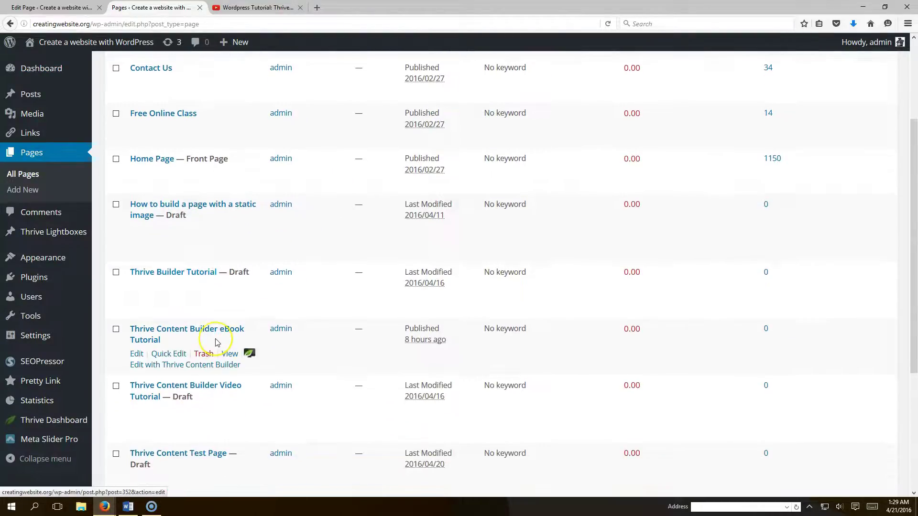
scroll(205, 351, "down", 3)
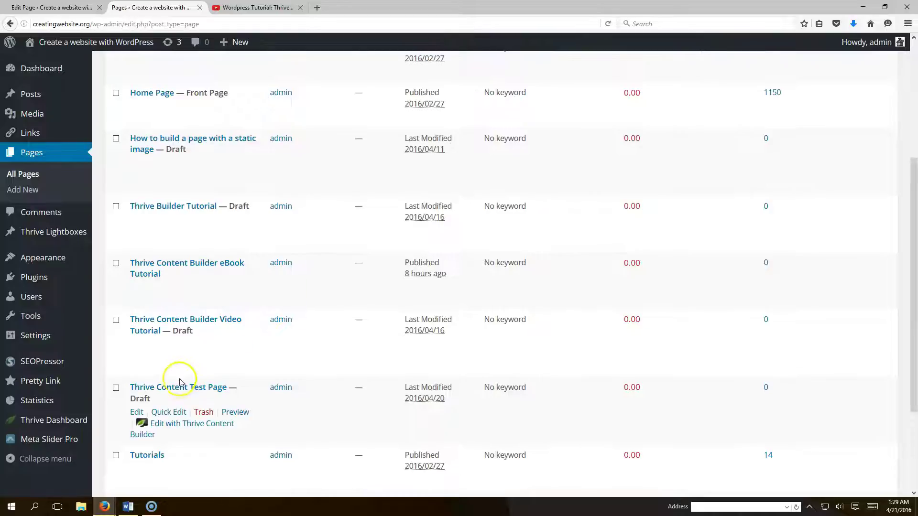
left_click(140, 414)
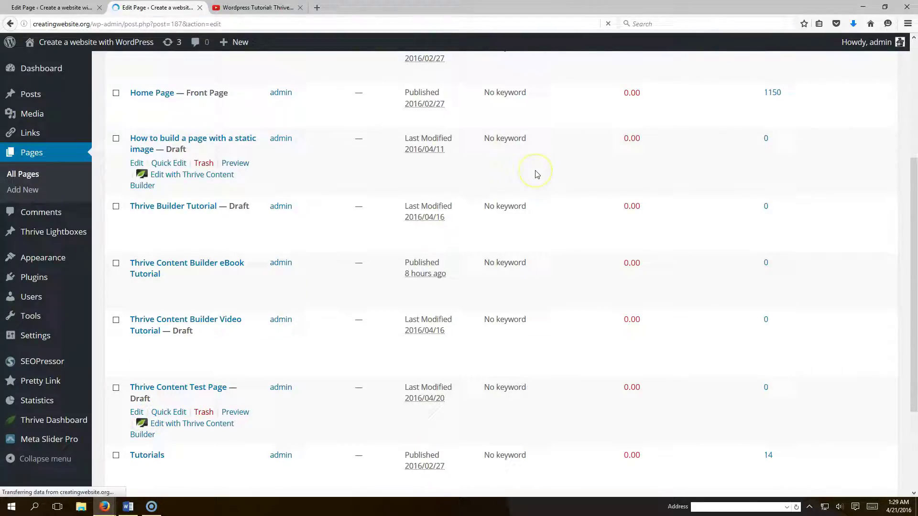
left_click(139, 178)
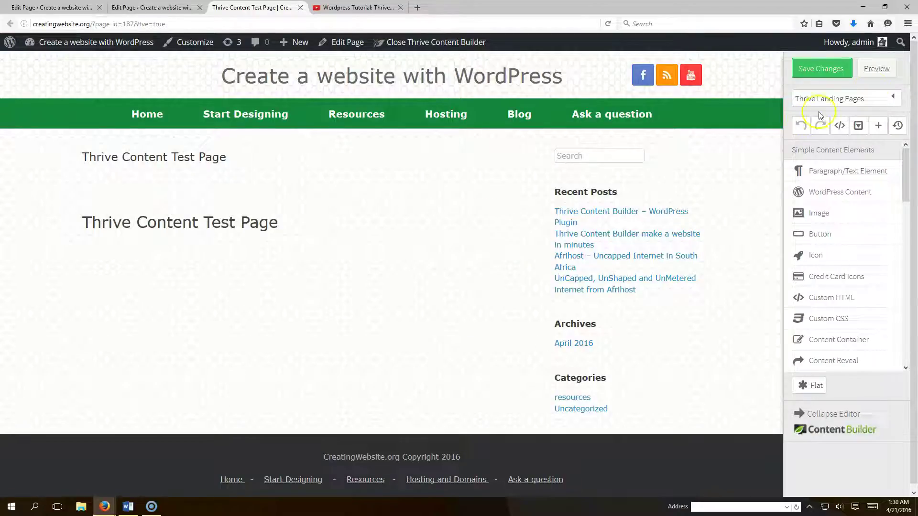
Load the Confluence Double Whammy Webinar Page template using the webinar tag filter.
left_click(880, 97)
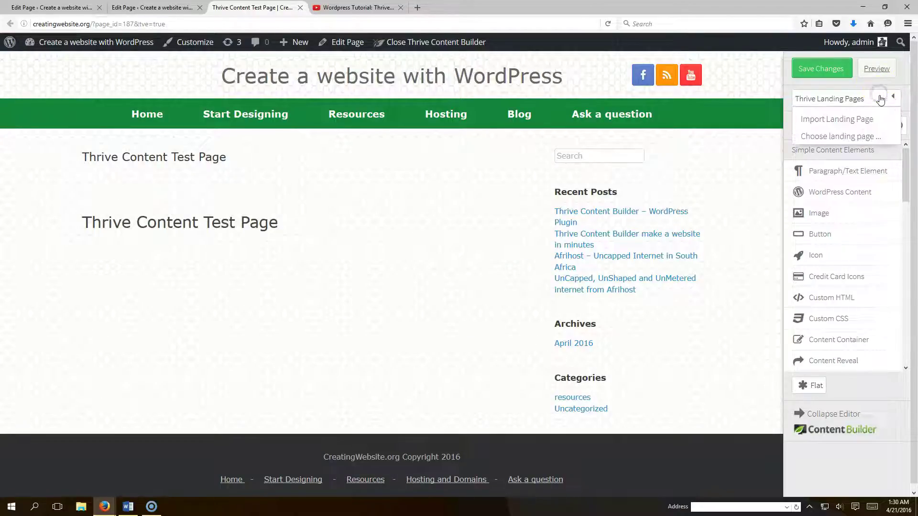
left_click(857, 136)
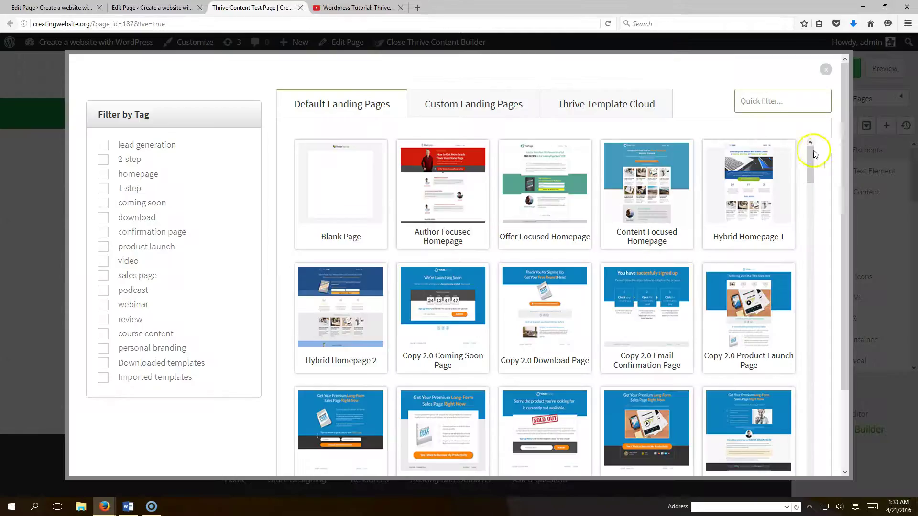
left_click(103, 305)
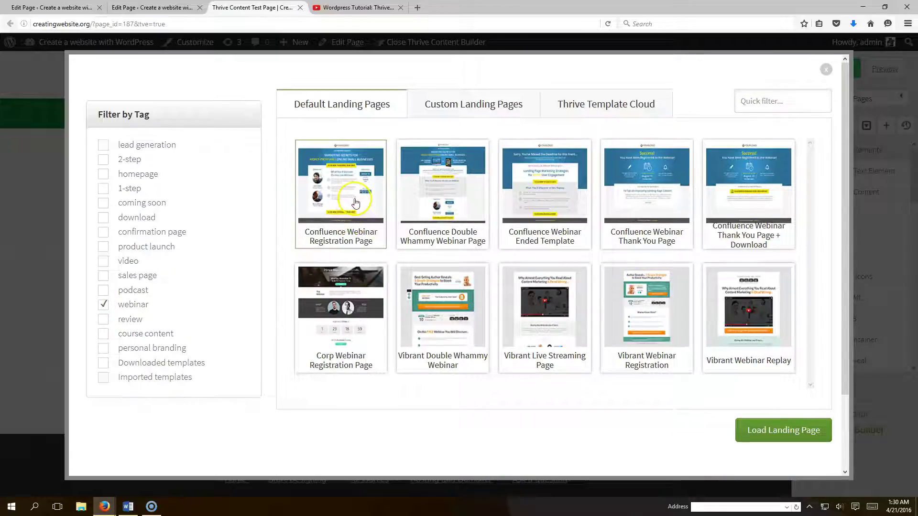
left_click(442, 203)
left_click(803, 433)
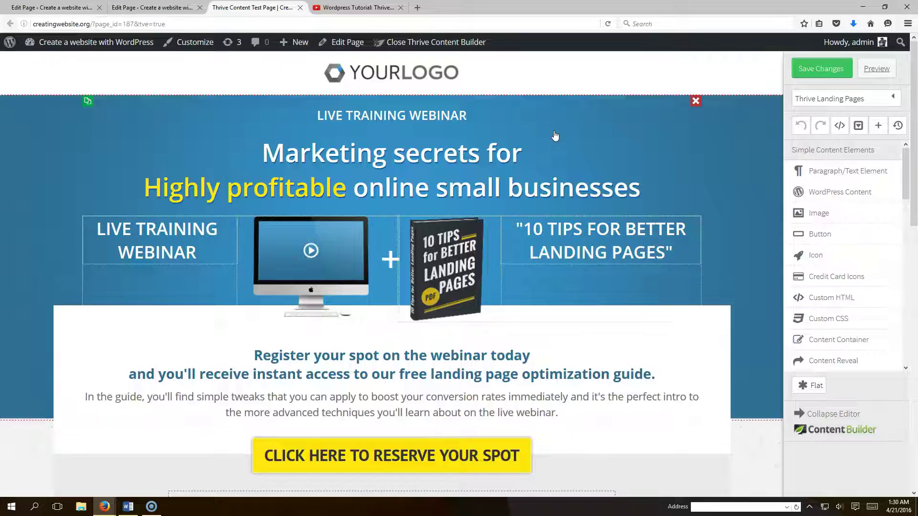
Replace the YOURLOGO placeholder with watermark.png from the Media Library.
left_click(420, 77)
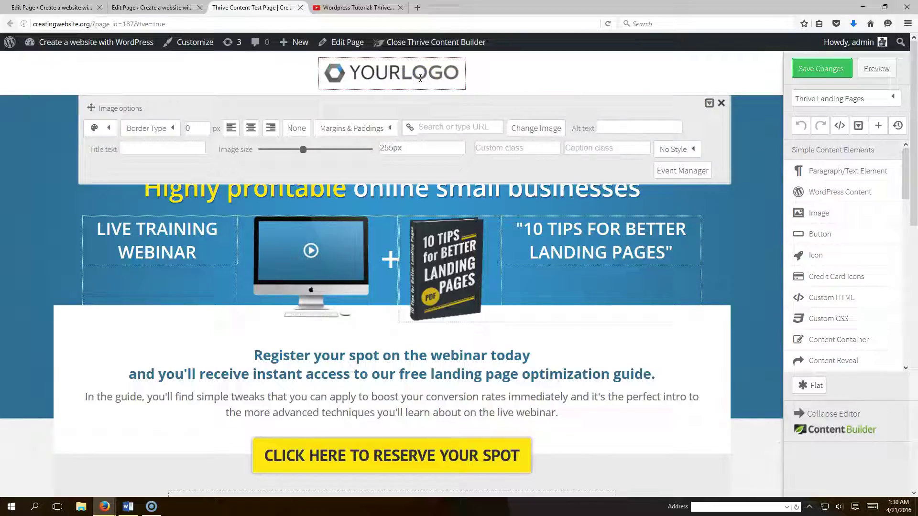
left_click(538, 129)
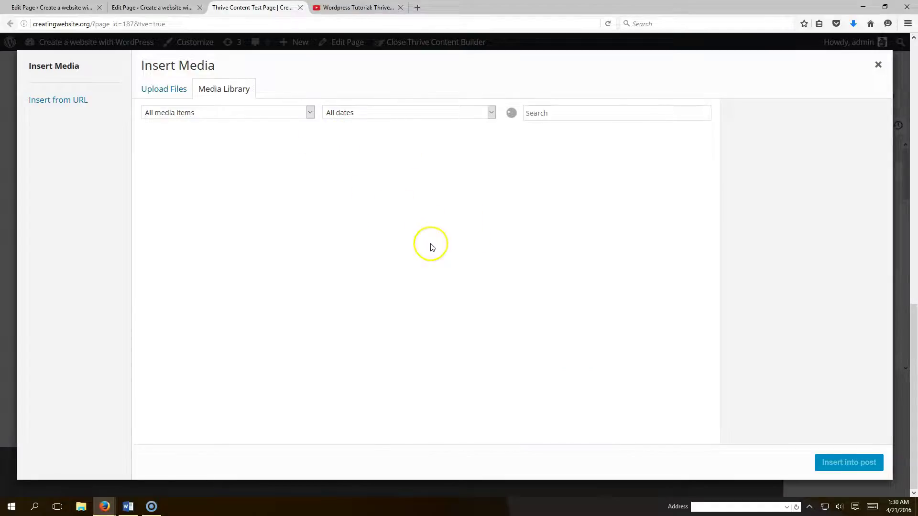
scroll(438, 266, "down", 15)
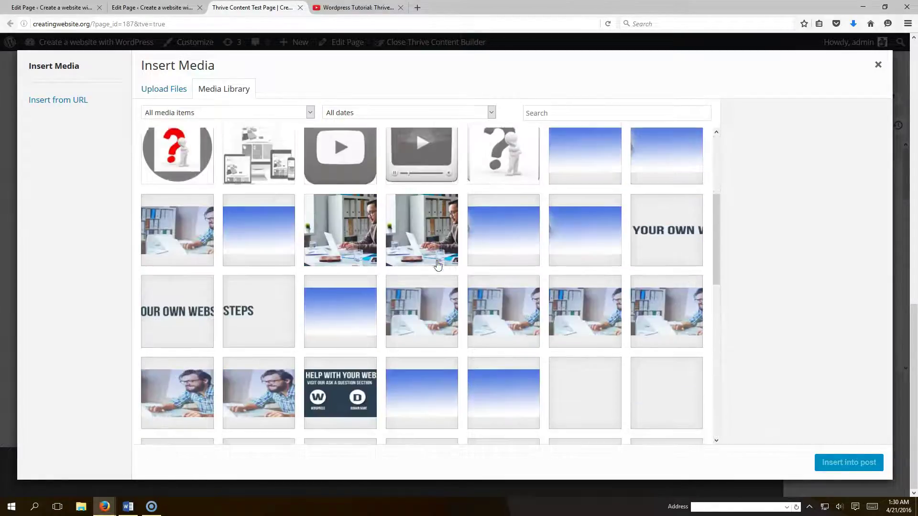
scroll(438, 265, "down", 2)
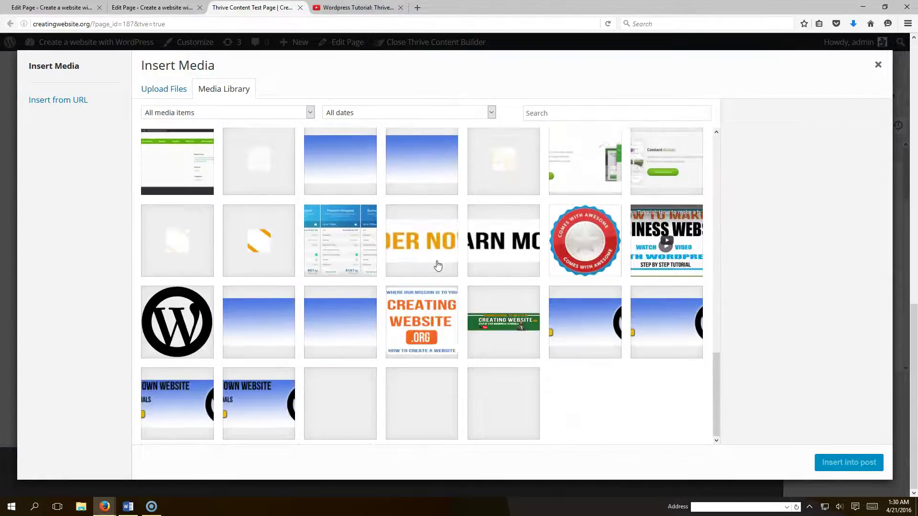
left_click(434, 321)
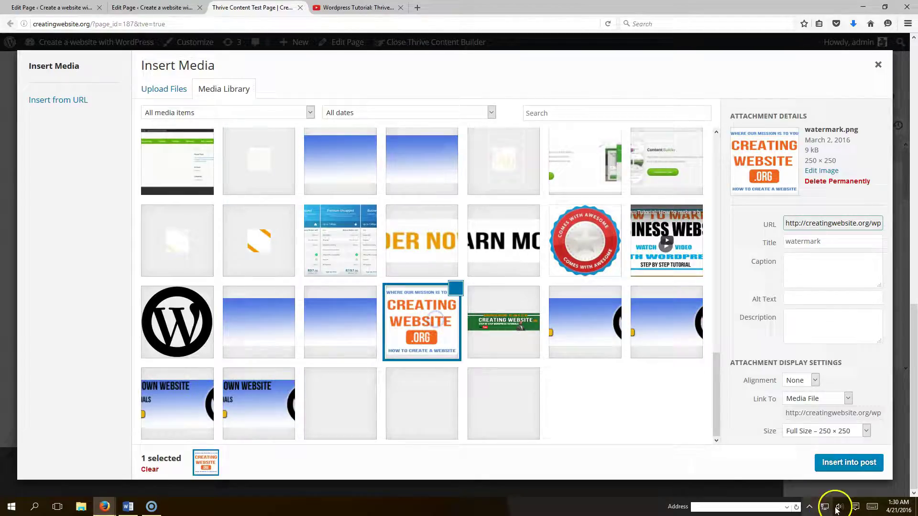
left_click(850, 471)
left_click(760, 66)
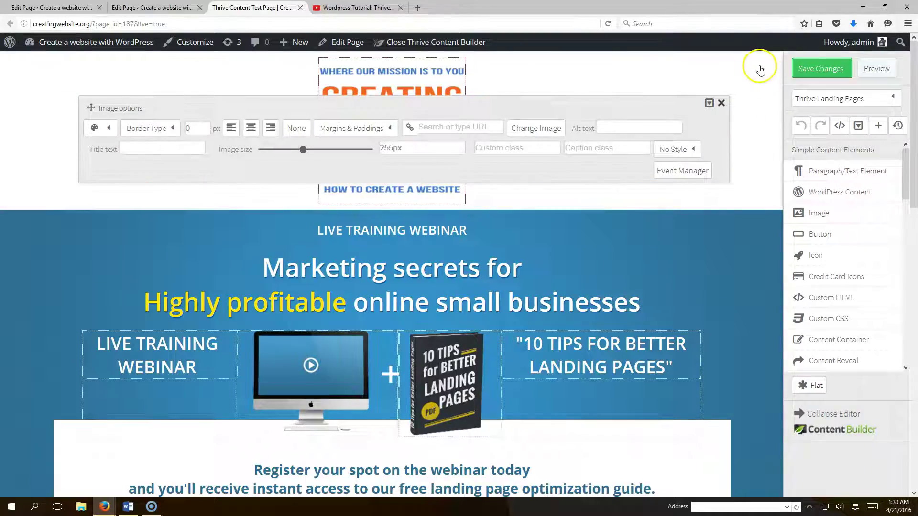
Change the LIVE TRAINING WEBINAR heading to AWESOME WEBINAR.
left_click(405, 232)
left_click_drag(406, 231, 318, 238)
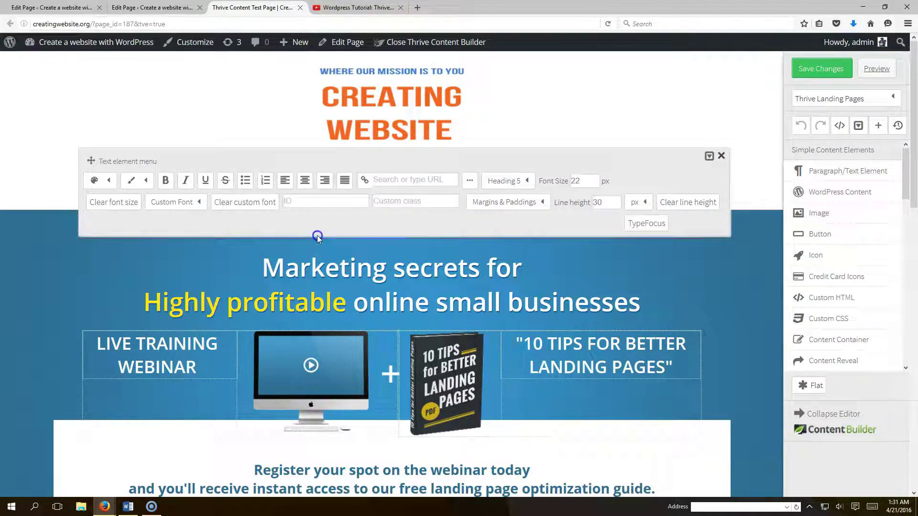
type("A")
type("WESOME WEBINAR")
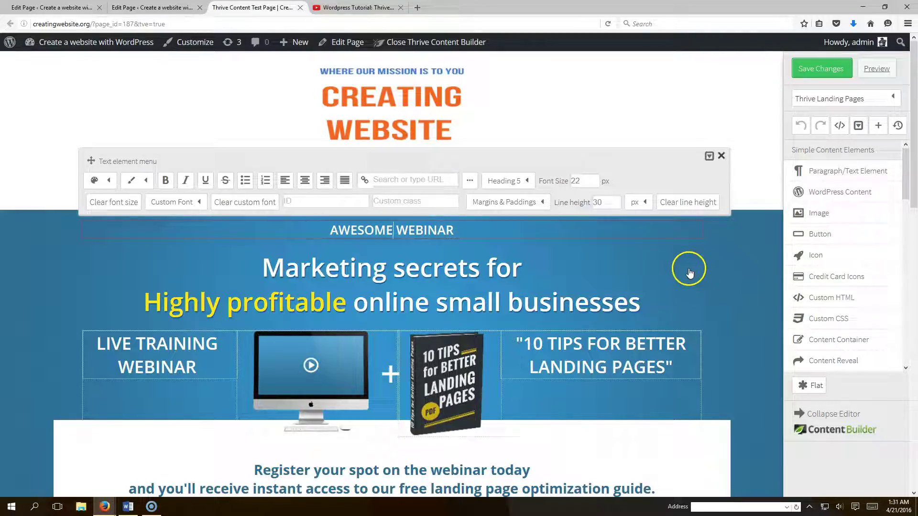
left_click(688, 267)
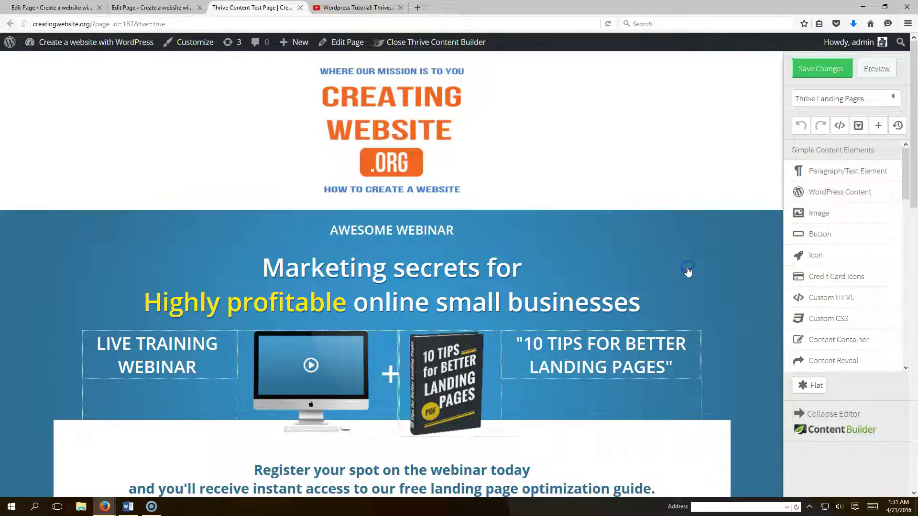
Swap the 10 Tips book image for the WordPress Web Design for Newbies cover.
left_click(444, 389)
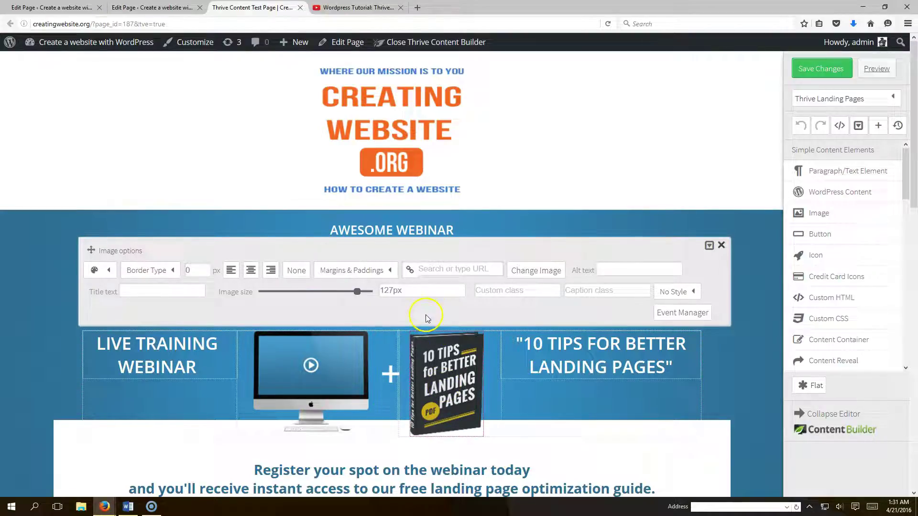
left_click(543, 274)
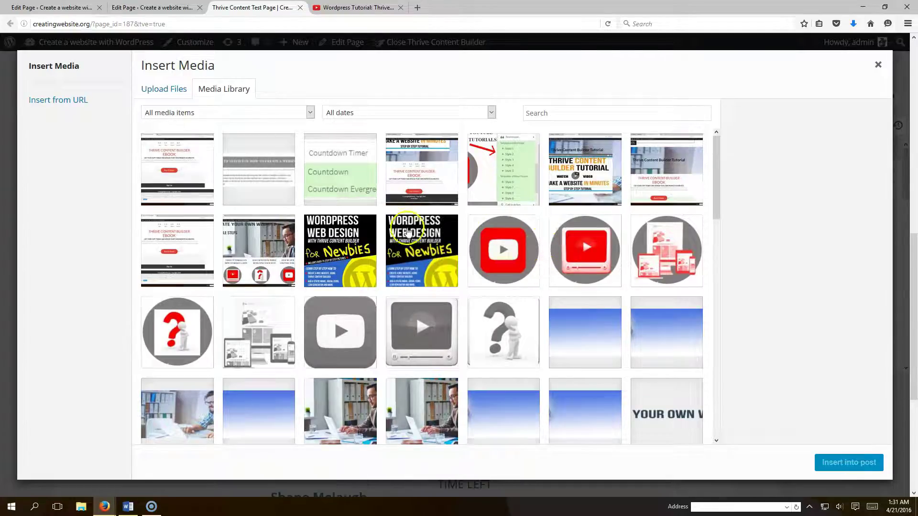
left_click(354, 241)
left_click(849, 463)
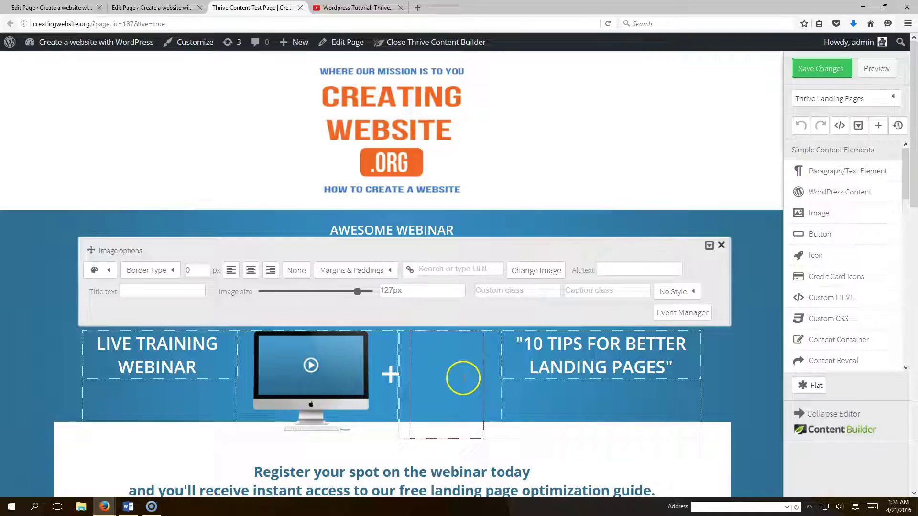
left_click(721, 245)
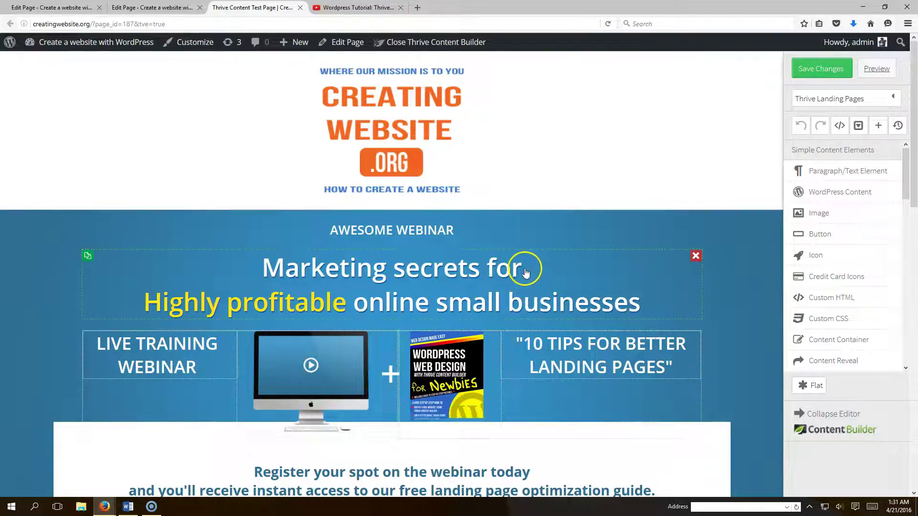
Retype the 10 Tips heading as WORDPRESS WEBDESIGN FOR NEWBIES, correcting the typos.
left_click(561, 356)
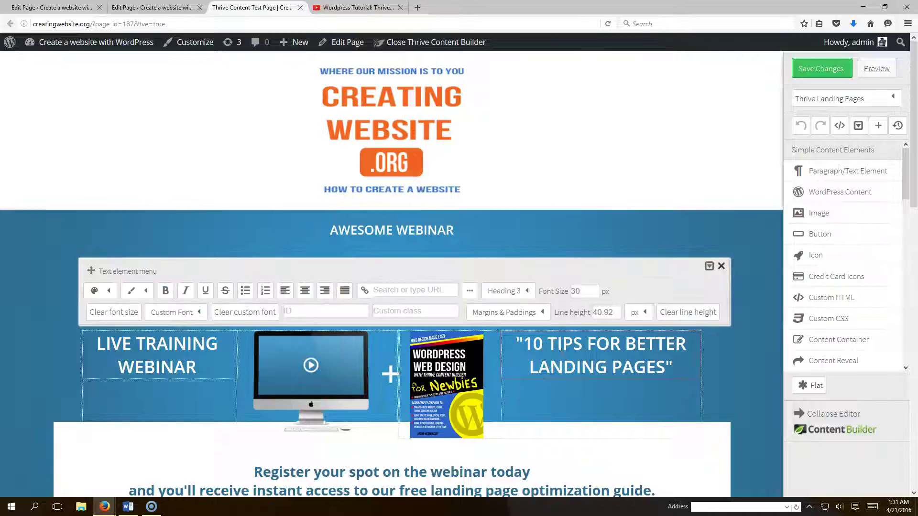
key("Delete")
key("Delete")
key("Delete")
key("Delete")
key("Delete")
key("Delete")
key("Delete")
key("Delete")
key("Delete")
key("Delete")
key("BackSpace")
key("BackSpace")
key("BackSpace")
key("BackSpace")
key("BackSpace")
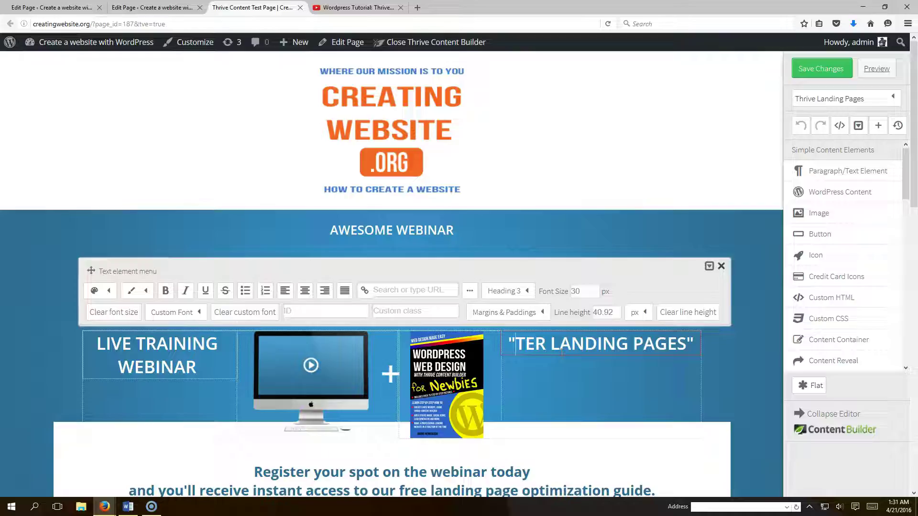
type("WO")
type("RDPRESS WEB")
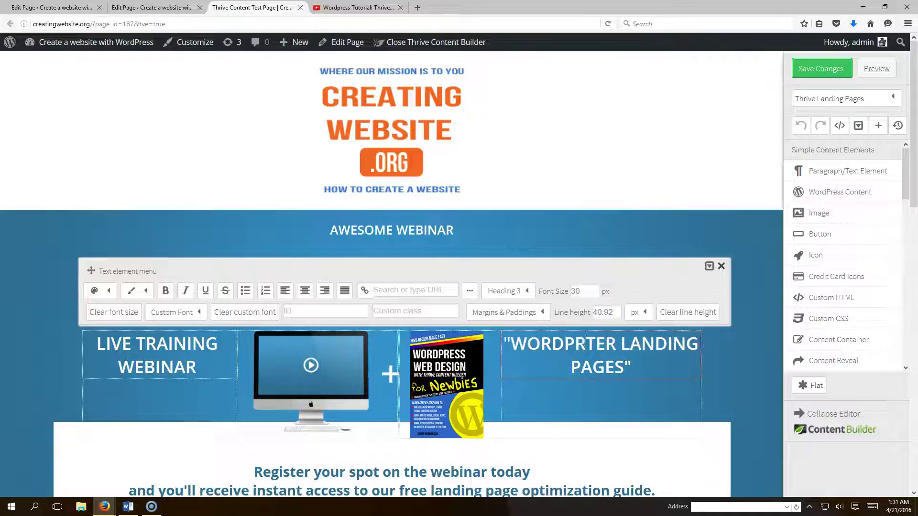
type("DESGIN FO")
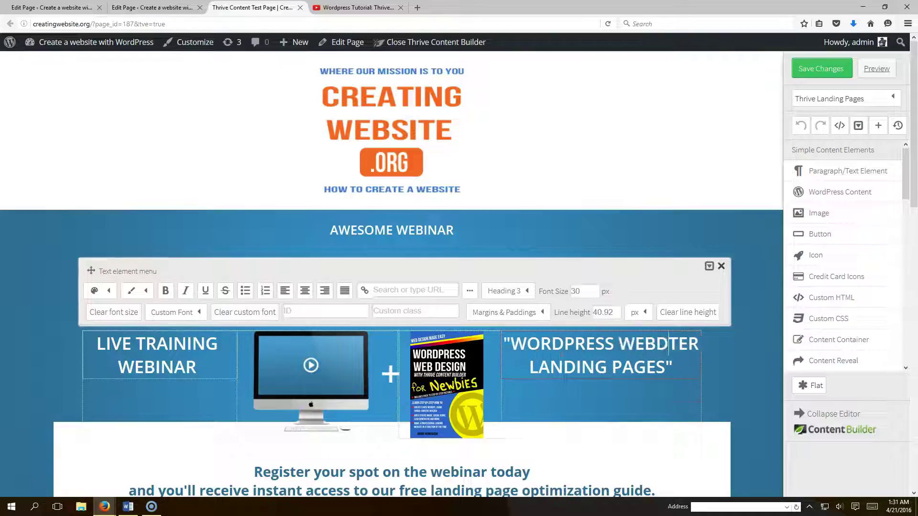
key("BackSpace")
type("R NEWBIES")
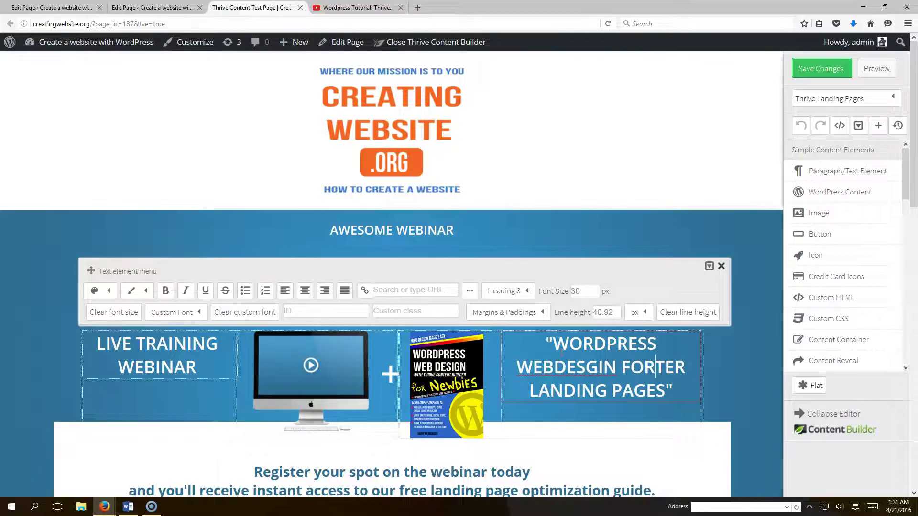
key("BackSpace")
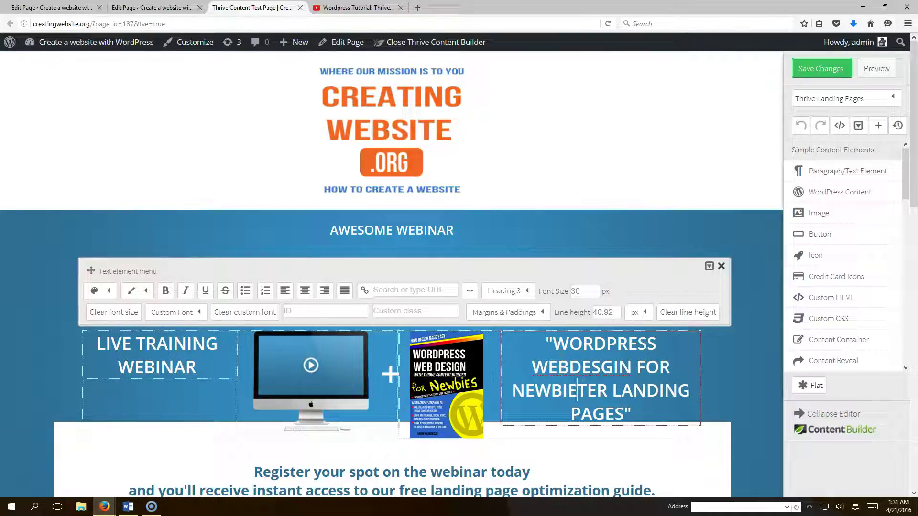
type("S")
key("Delete")
key("Delete")
key("Delete")
key("Delete")
key("Delete")
key("Delete")
key("Delete")
key("Delete")
key("Delete")
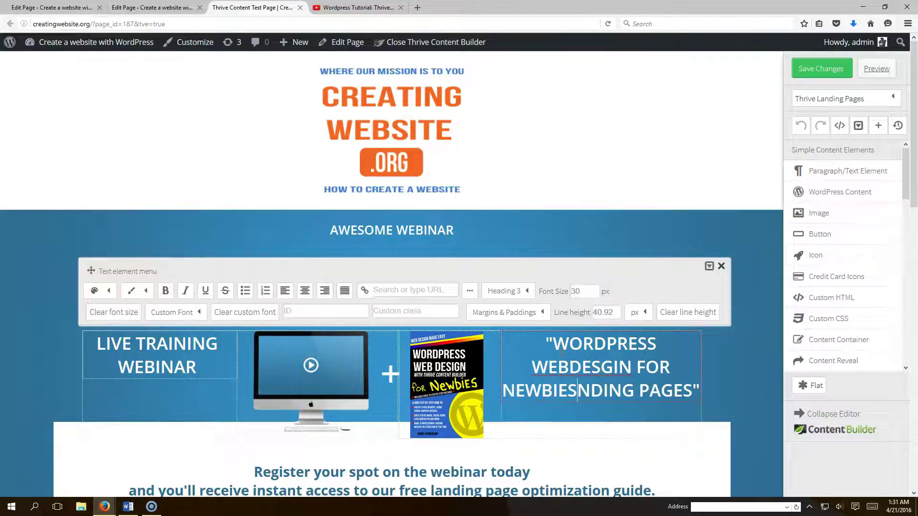
key("Delete")
key("Delete")
key("Delete")
key("Delete")
key("Delete")
key("Delete")
key("Delete")
key("Delete")
key("Delete")
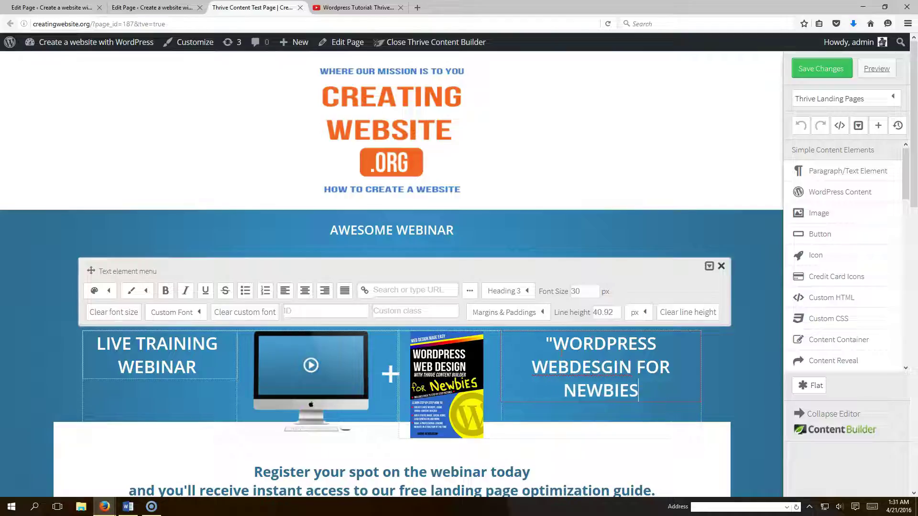
left_click(618, 367)
key("BackSpace")
type("I")
key("BackSpace")
key("BackSpace")
type("IG")
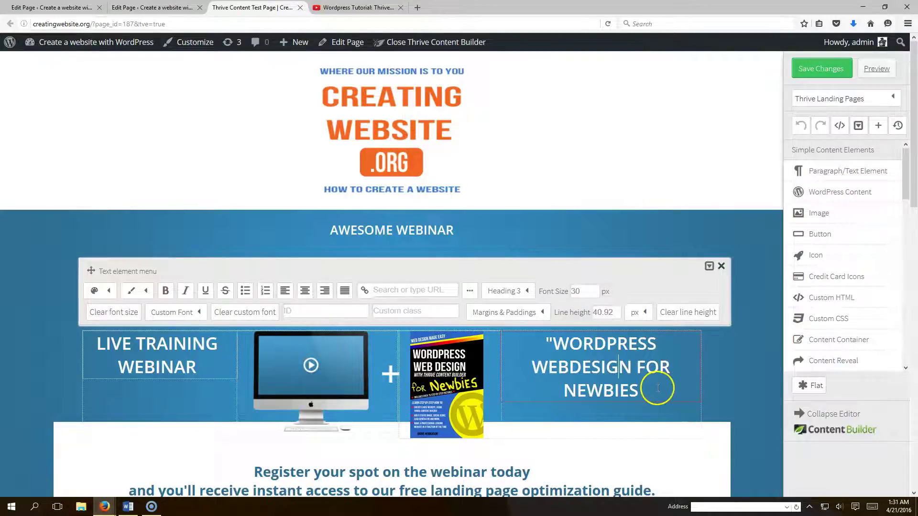
Set the heading's text colour to custom near-white #f9f9f9.
left_click_drag(638, 391, 620, 391)
triple_click(594, 372)
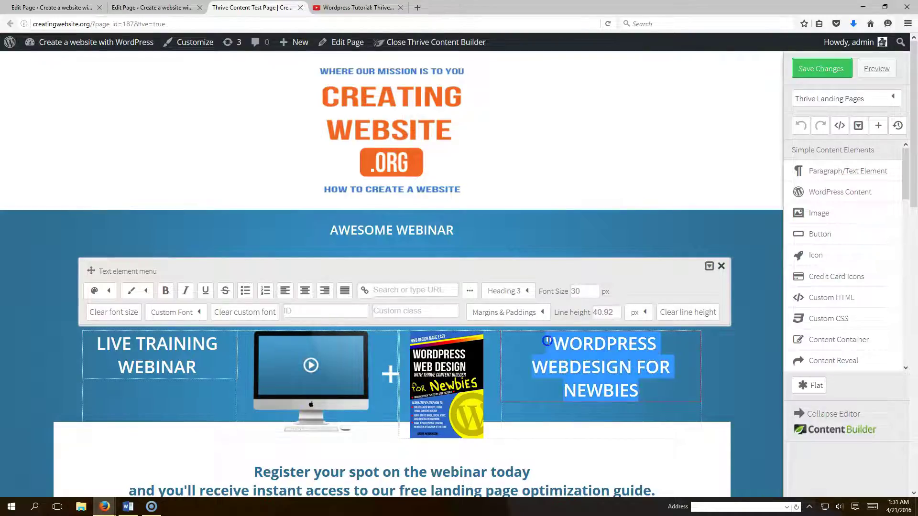
left_click(109, 291)
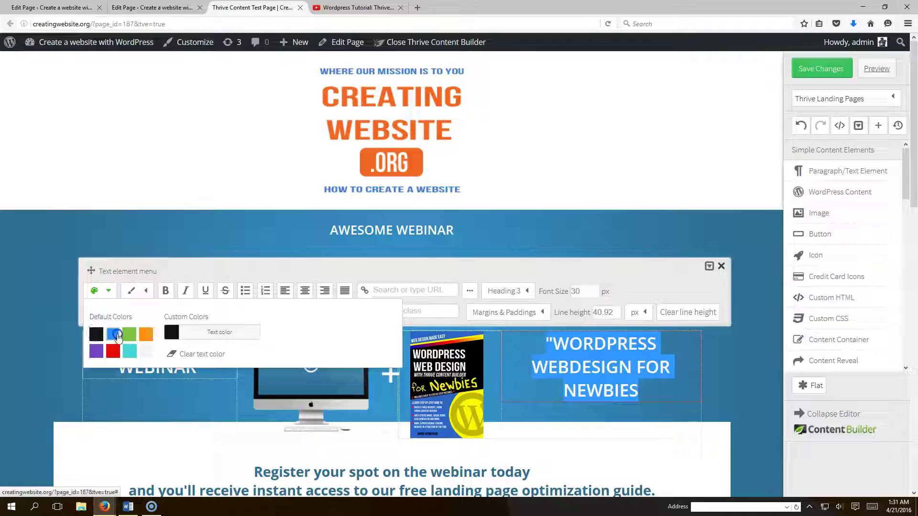
left_click(96, 334)
left_click(619, 389)
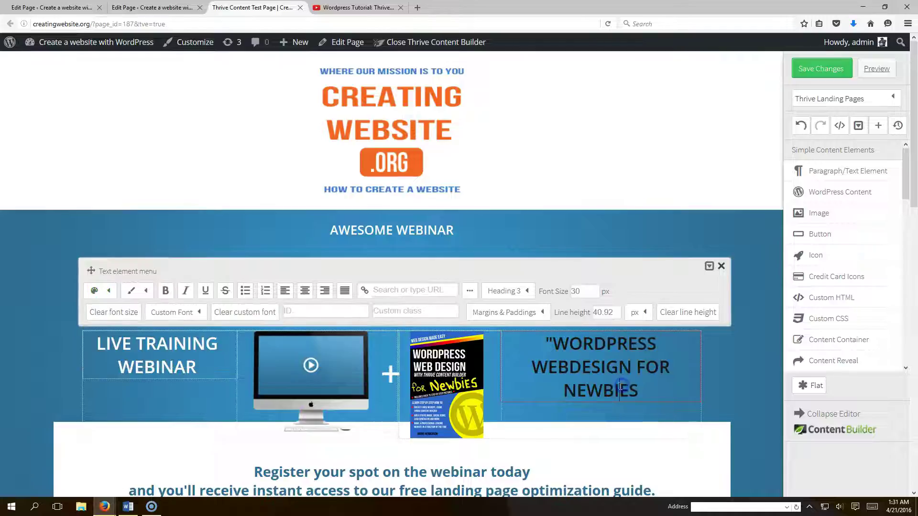
left_click_drag(639, 391, 549, 344)
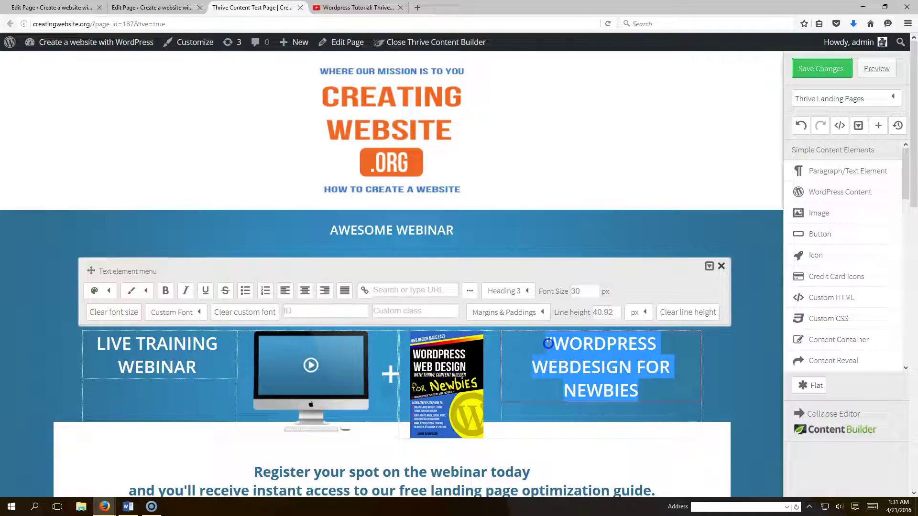
left_click(108, 290)
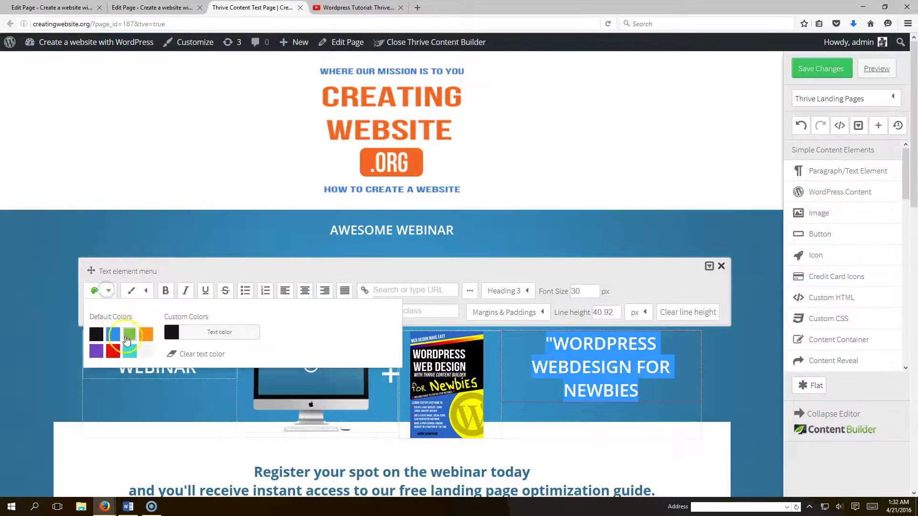
left_click(201, 330)
left_click(210, 246)
left_click(83, 205)
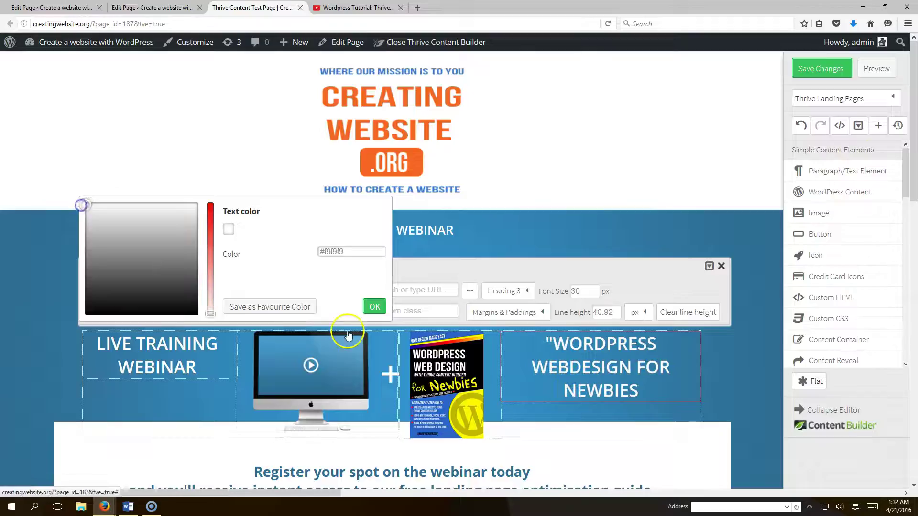
left_click(374, 307)
left_click(650, 369)
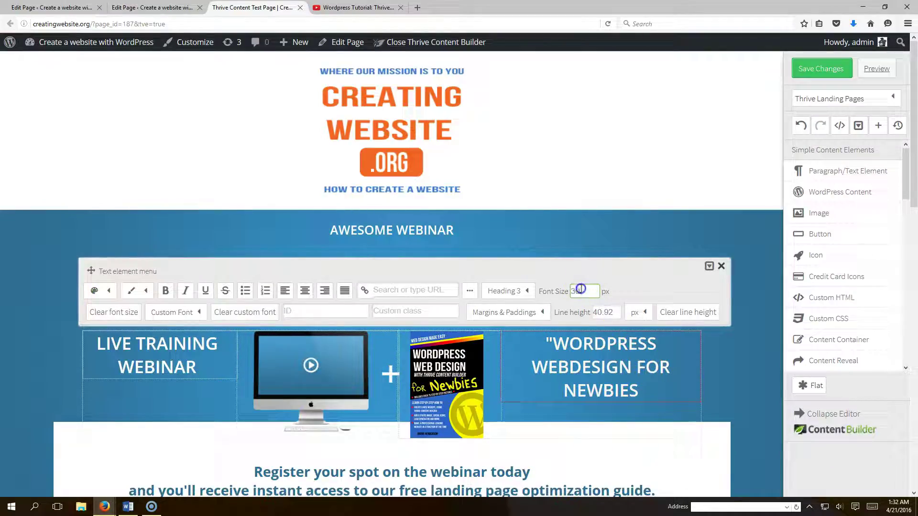
Set the heading's font size to 24 px.
left_click(566, 293)
type("24")
left_click(678, 381)
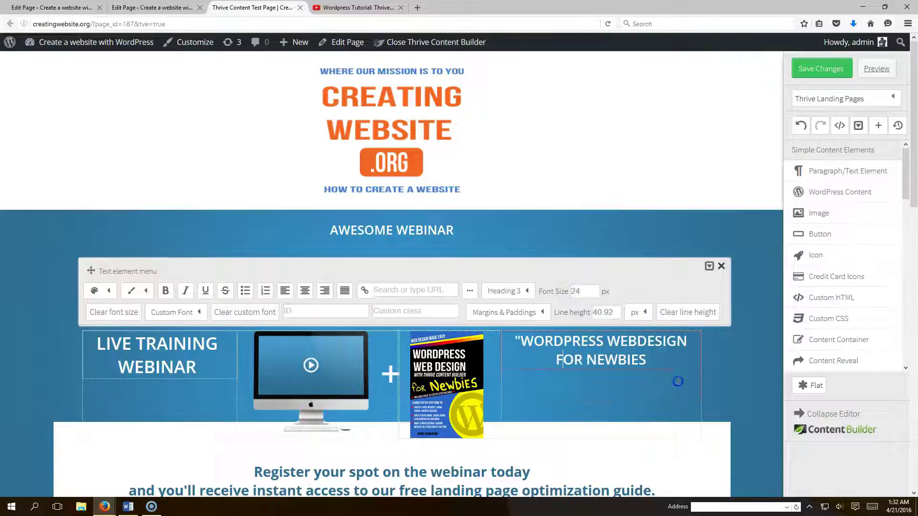
left_click(127, 369)
left_click(166, 363)
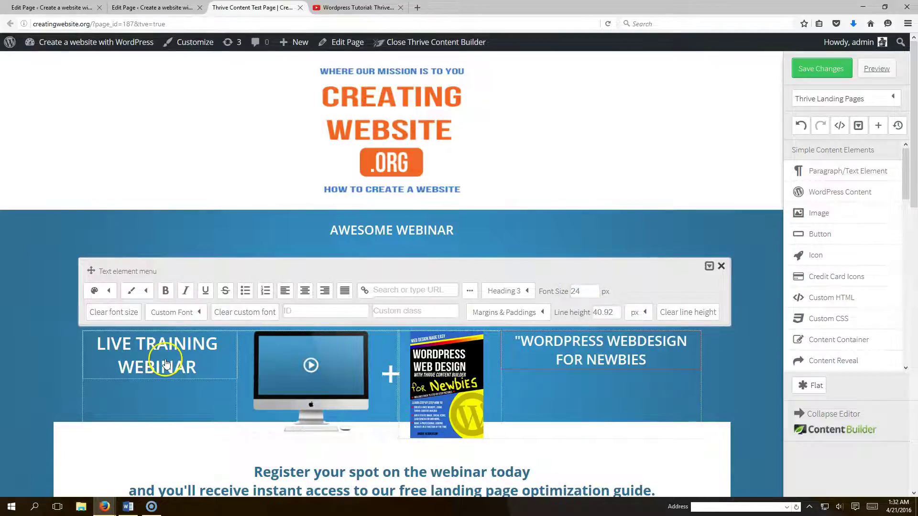
left_click(164, 354)
left_click(189, 363)
left_click(708, 332)
left_click(765, 364)
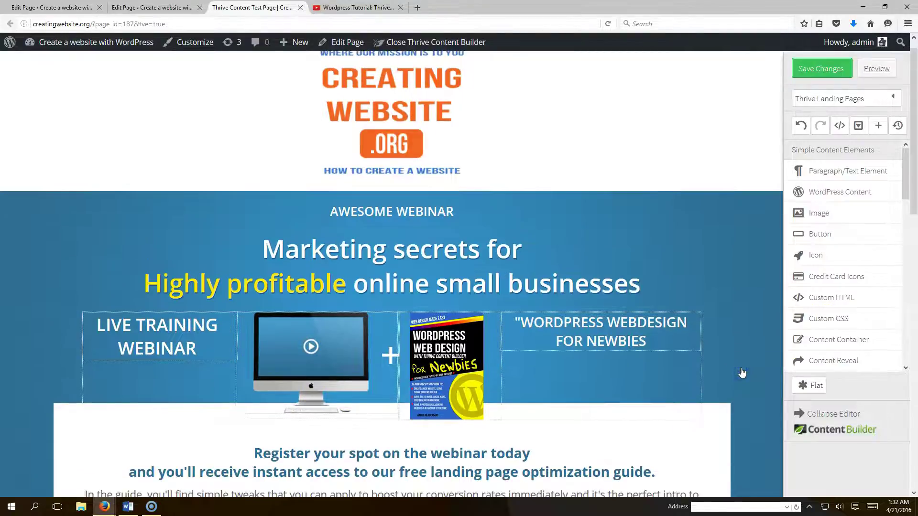
Change the yellow button's label to REGISTER NOW FOR YOUR SPOT.
scroll(742, 372, "down", 5)
left_click(421, 251)
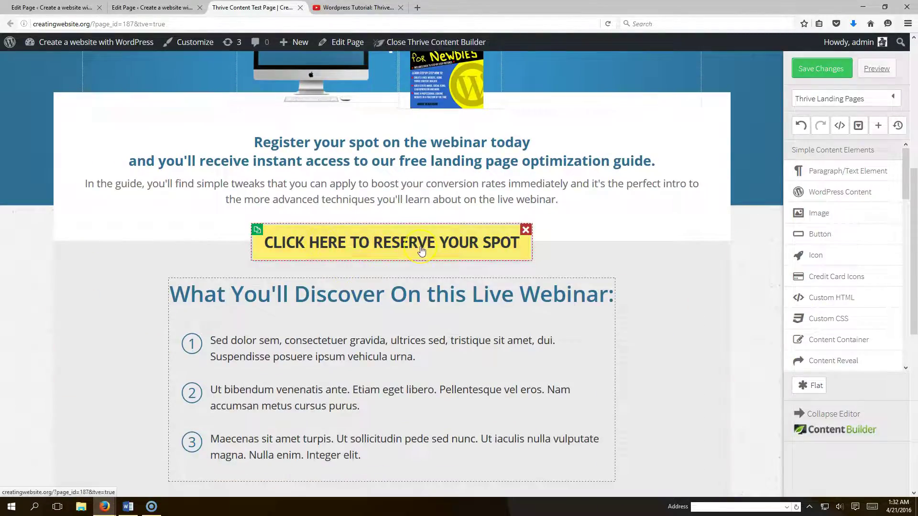
left_click(421, 251)
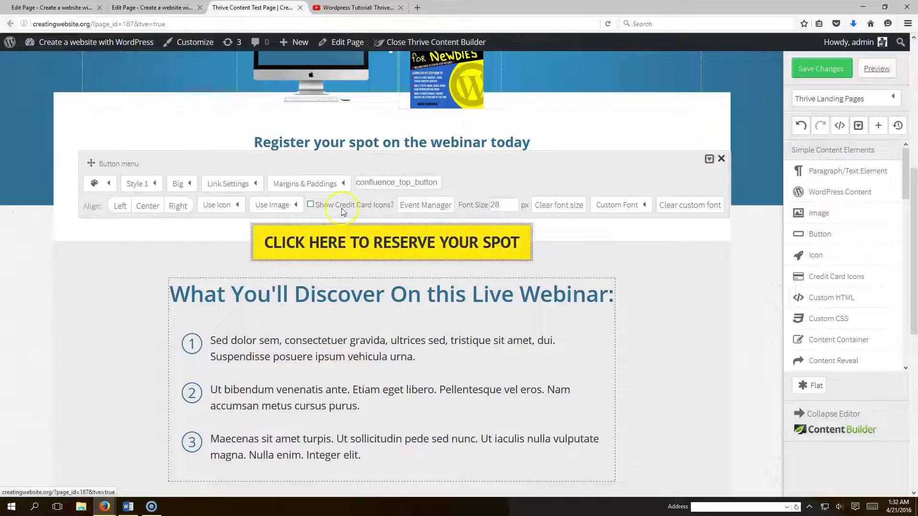
left_click(226, 185)
left_click(240, 264)
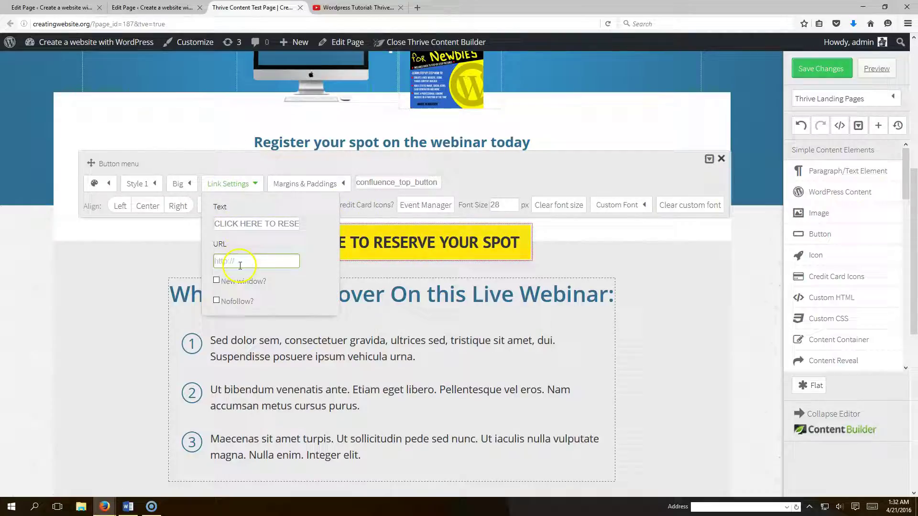
left_click(226, 226)
left_click_drag(215, 224, 323, 227)
type("RE")
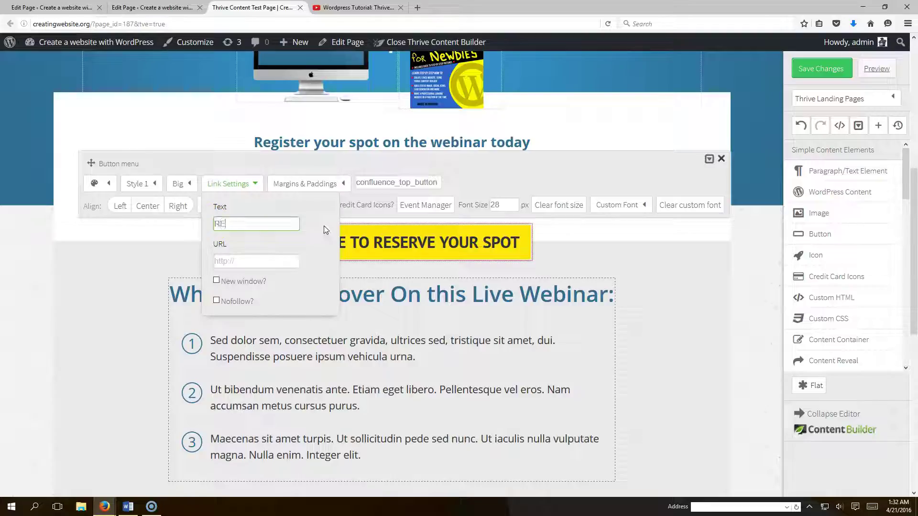
type("GISTER NOW FOR YOUR SPOT")
left_click(759, 304)
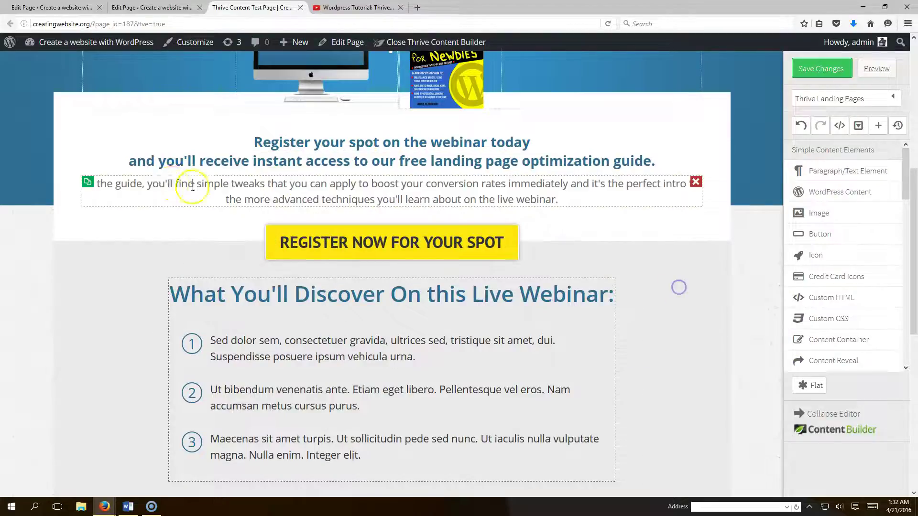
left_click(304, 249)
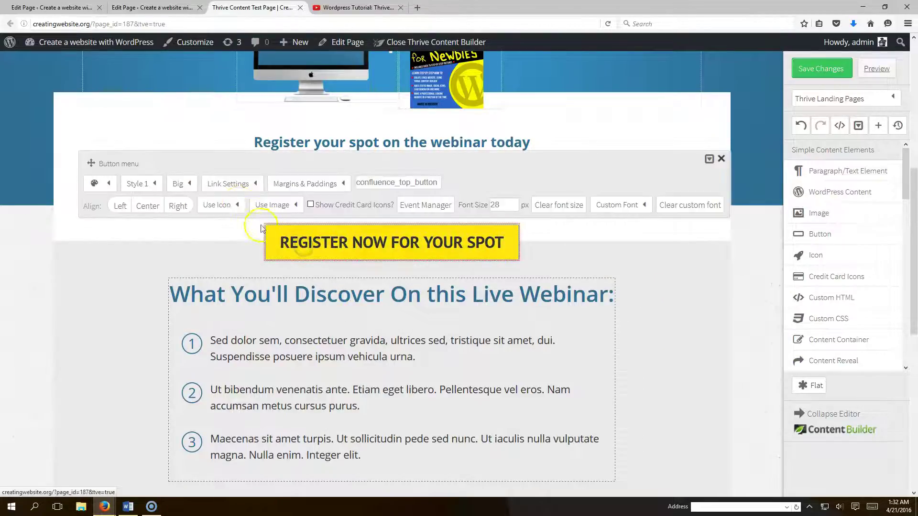
left_click(237, 184)
left_click(254, 260)
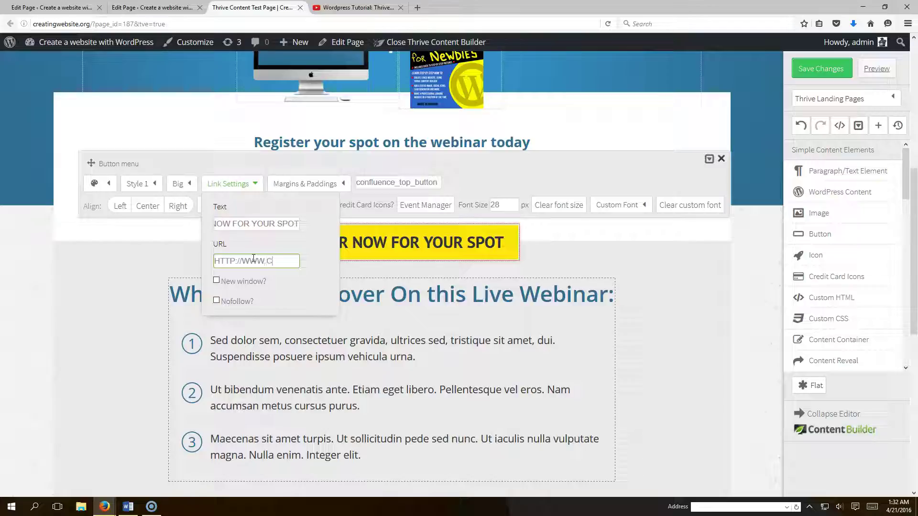
type("ngwebsite.org")
left_click(410, 279)
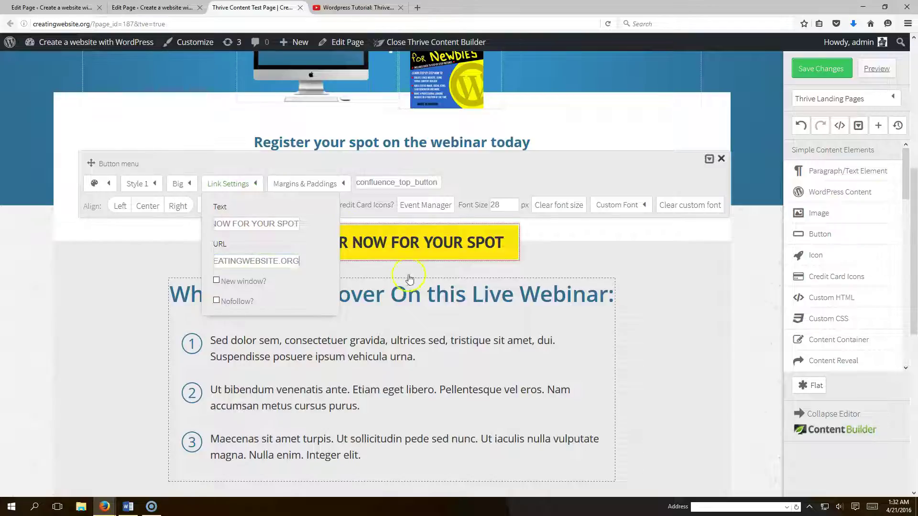
left_click(707, 274)
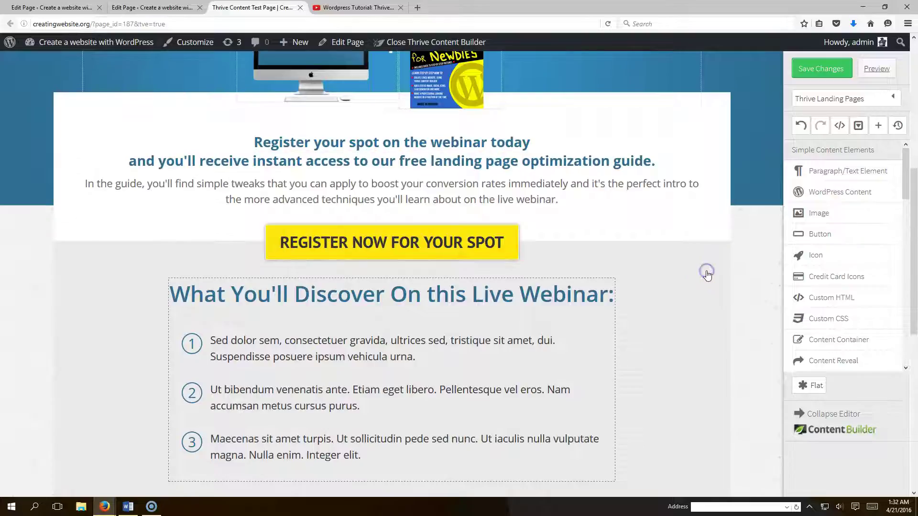
left_click(456, 240)
scroll(432, 285, "down", 4)
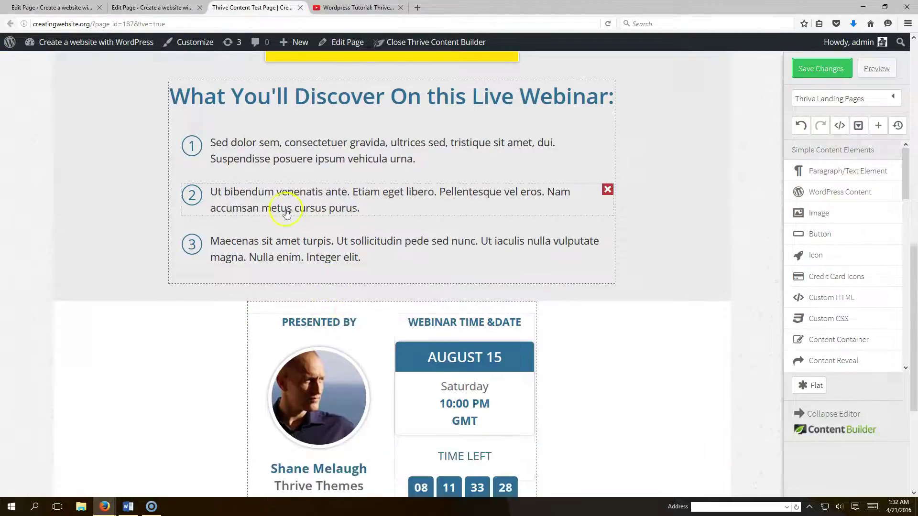
Replace the first list point's text with AWESOME WEBINAR.
left_click(273, 157)
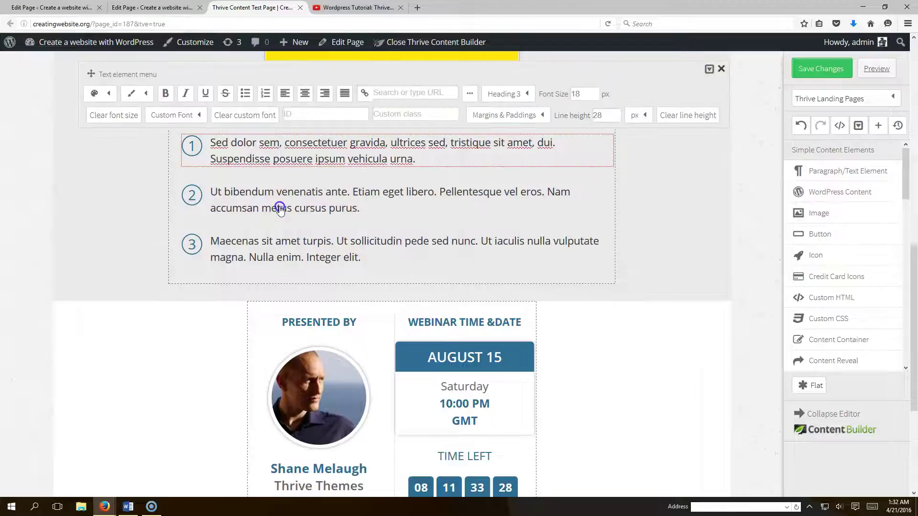
left_click(287, 245)
left_click(416, 163)
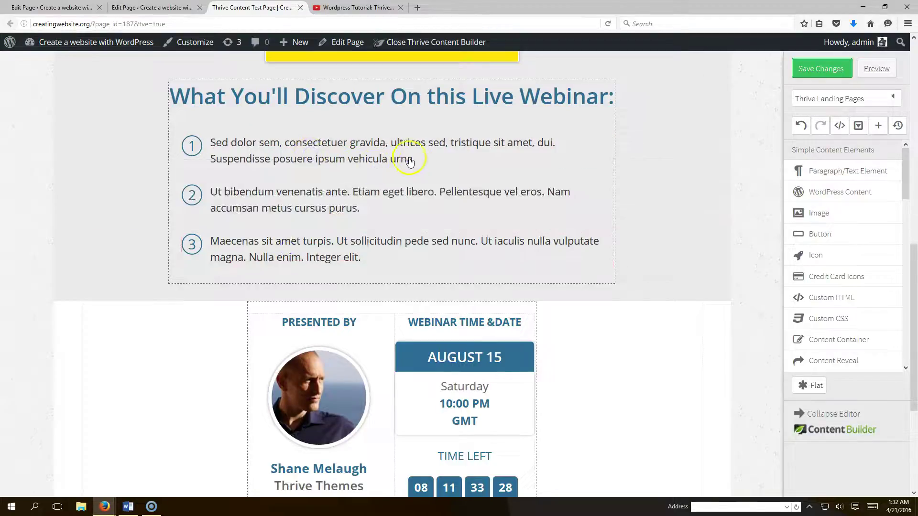
left_click(410, 161)
left_click_drag(418, 163, 207, 143)
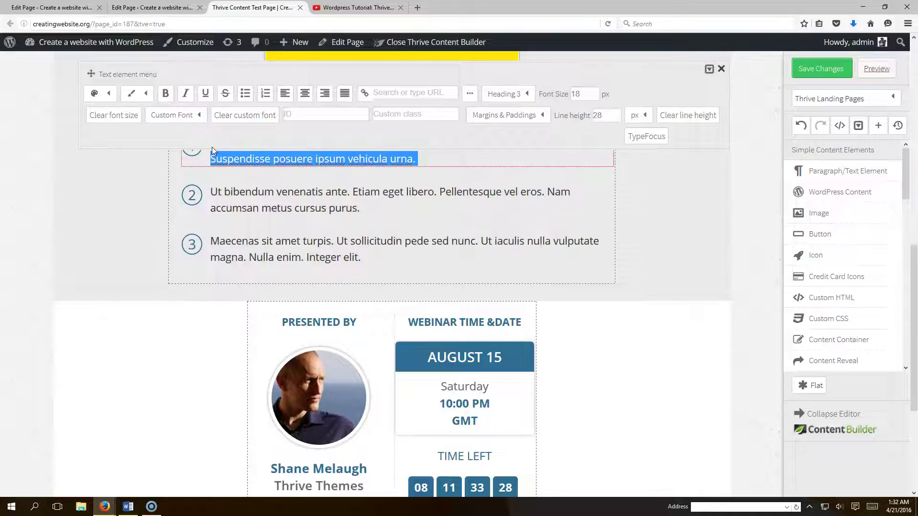
type("AWESOME WEBINAR")
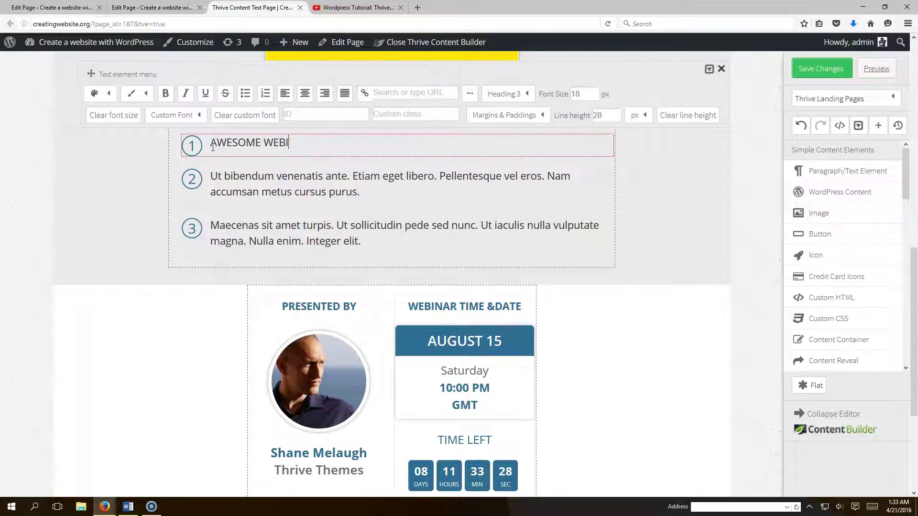
Rewrite points two and three as TAKE YOUR WEBDESIGN TO ANOTHER LEVEL and STEP BY STEP EBOOK WEBINAR.
left_click(328, 194)
left_click(342, 194)
triple_click(341, 195)
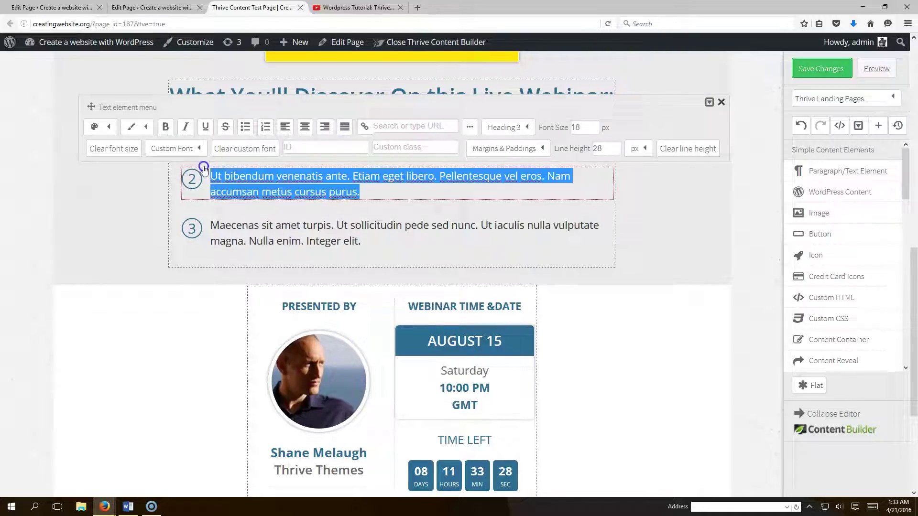
type("TAKE YOUR WEBDESIGN TO ANOTHER LEVE")
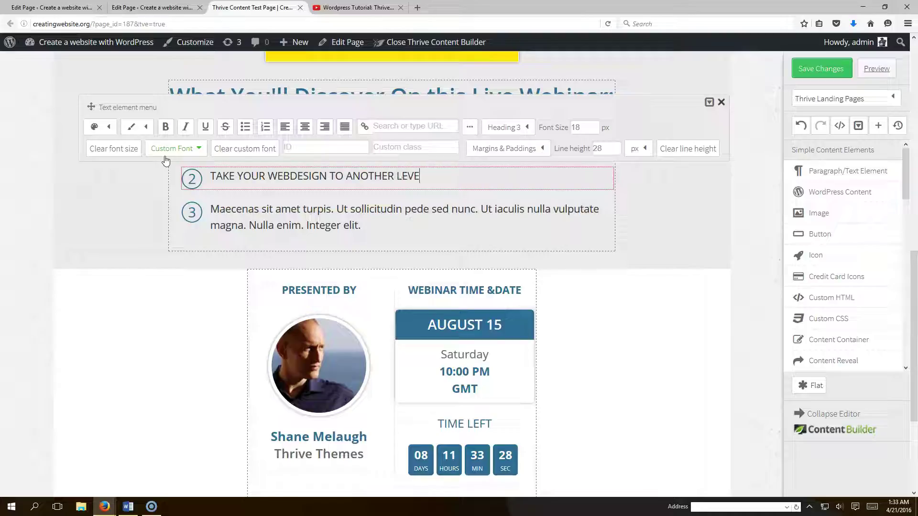
left_click(239, 218)
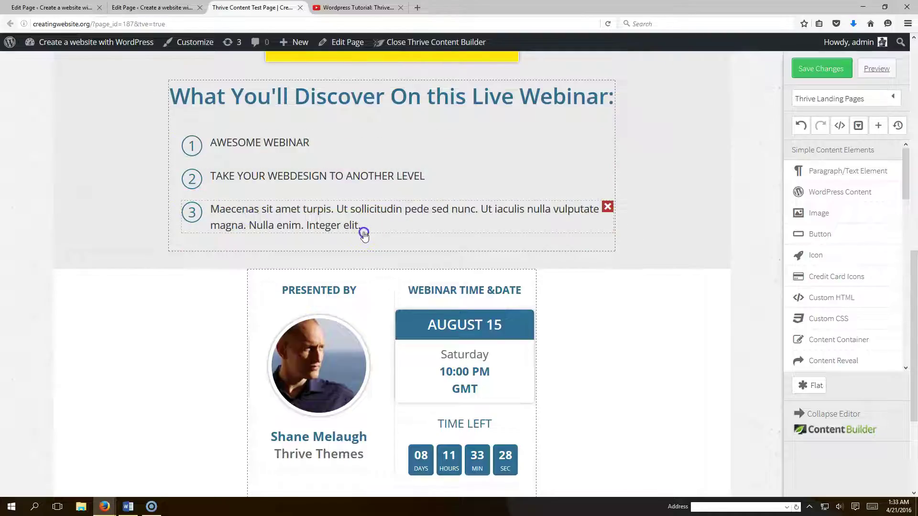
left_click(362, 228)
left_click_drag(362, 227, 209, 206)
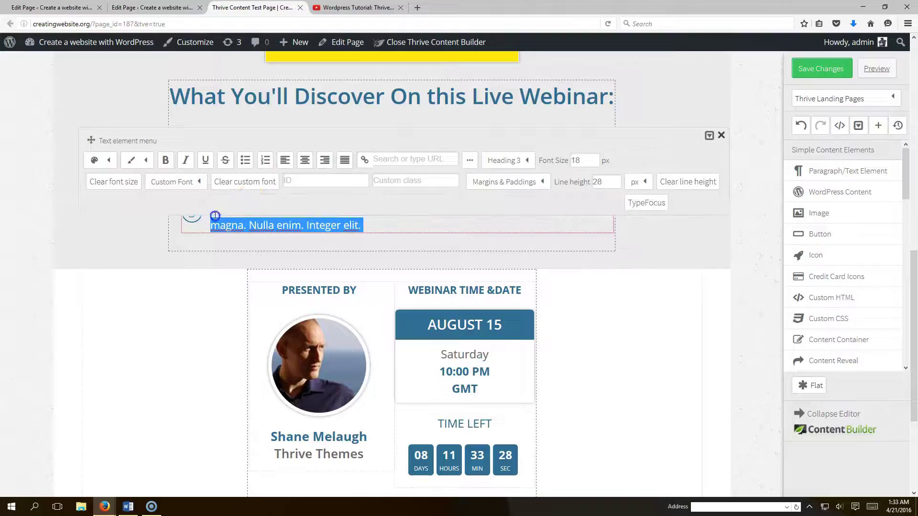
type("STEP BY STEP EBOOK WEBINAR")
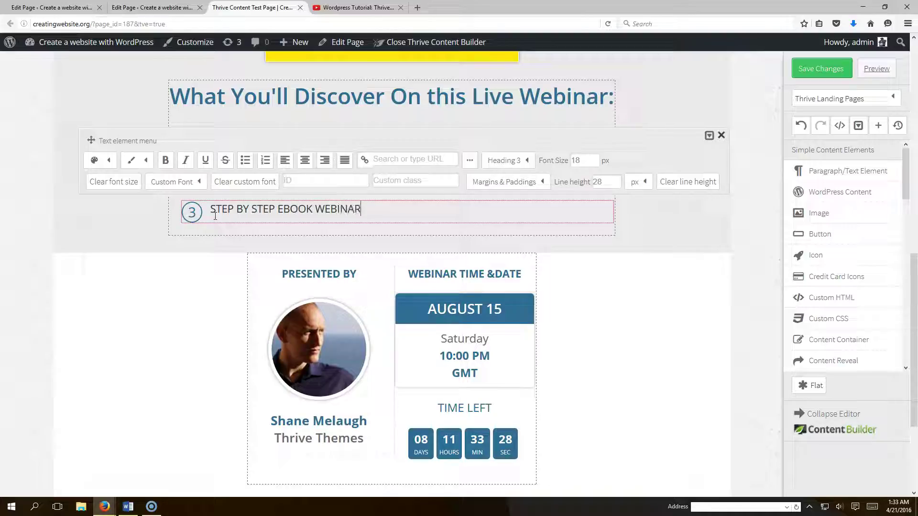
left_click(706, 242)
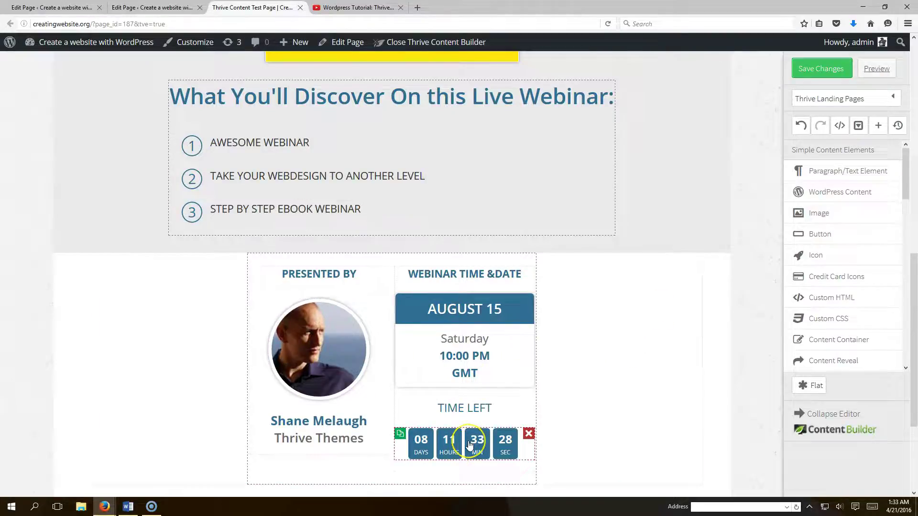
Set the countdown timer's date to 2016-04-29.
left_click(472, 310)
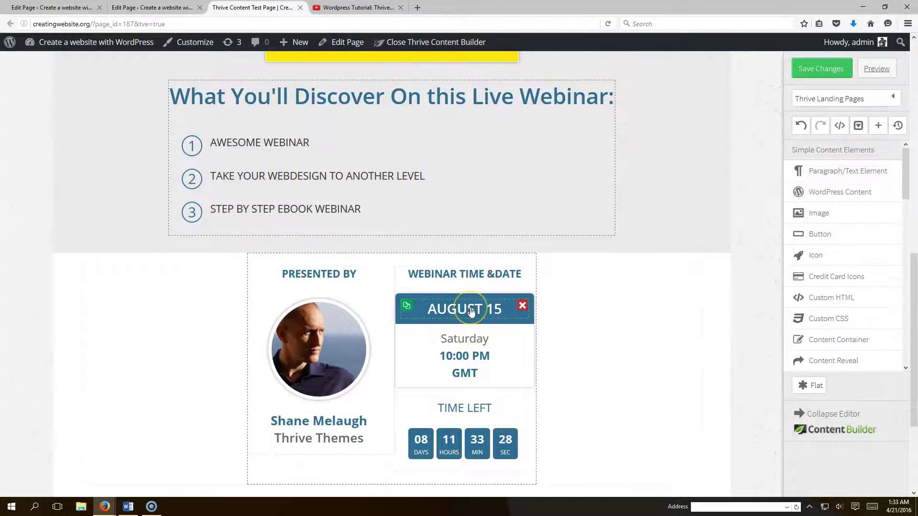
left_click(463, 309)
left_click(459, 446)
left_click(452, 310)
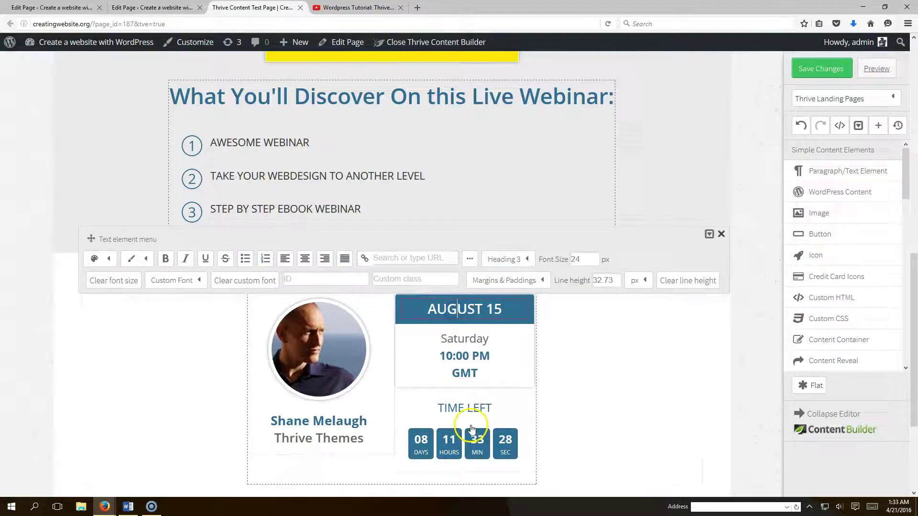
left_click(476, 443)
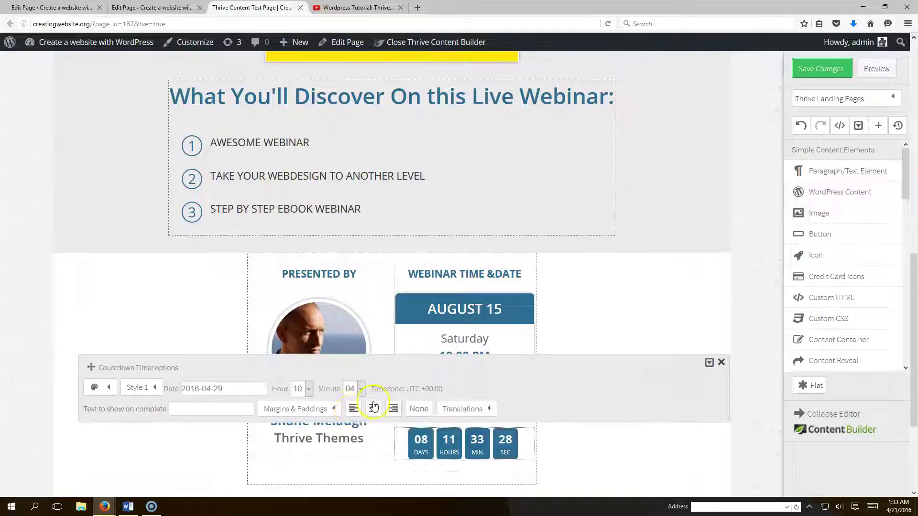
left_click(234, 389)
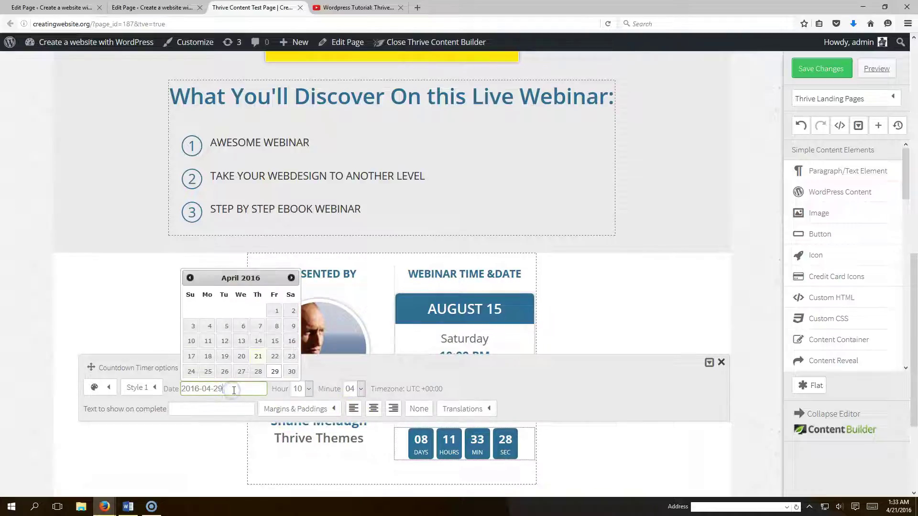
left_click(275, 373)
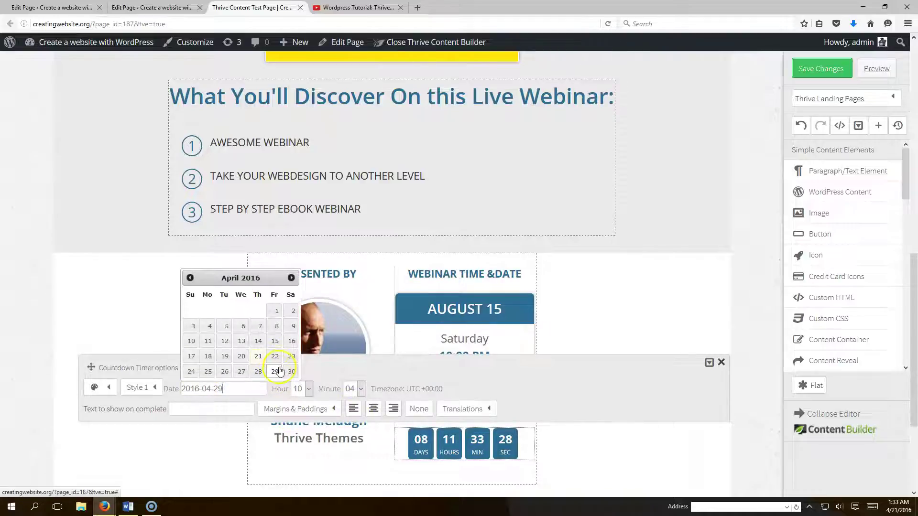
Change the AUGUST 15 date heading to APRIL 29.
left_click(482, 308)
key("BackSpace")
key("BackSpace")
key("BackSpace")
key("BackSpace")
key("BackSpace")
type("PRIL")
key("Delete")
key("Delete")
type("29")
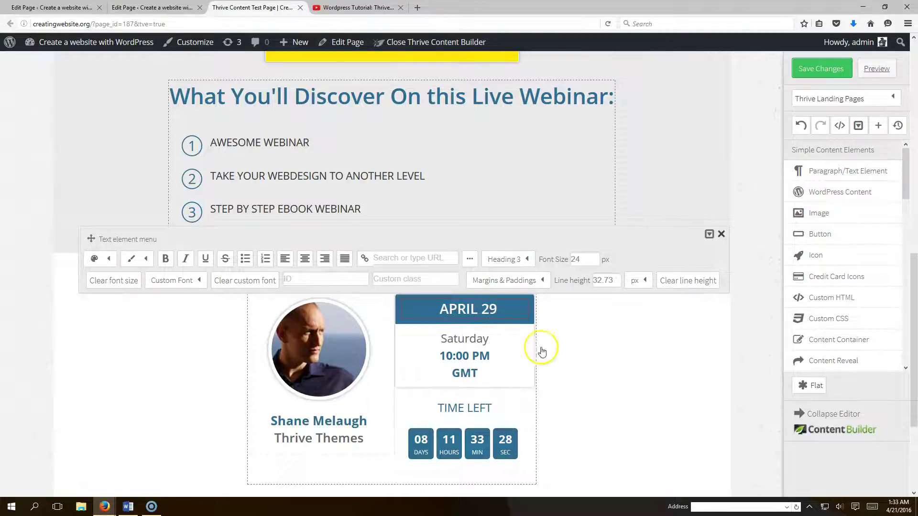
left_click(598, 383)
scroll(337, 210, "down", 3)
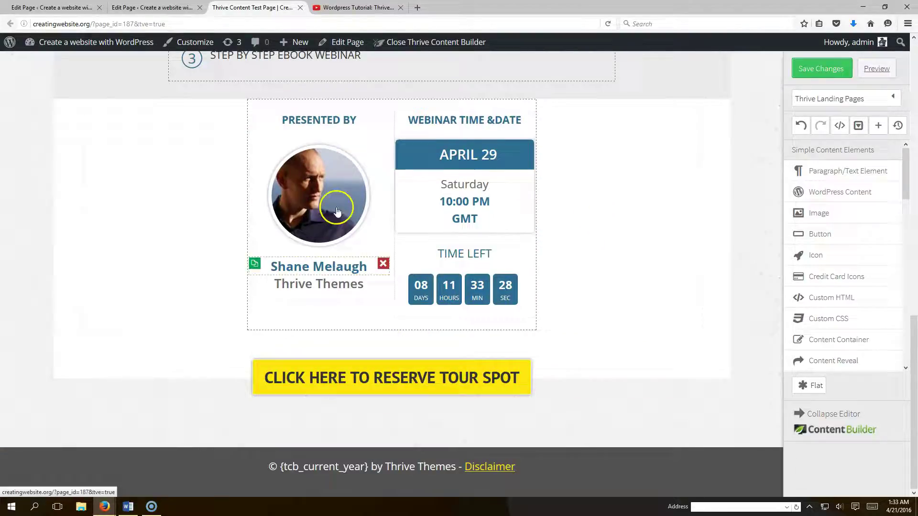
Replace the presenter photo with the red YouTube video-tutorials icon from the Media Library.
left_click(320, 195)
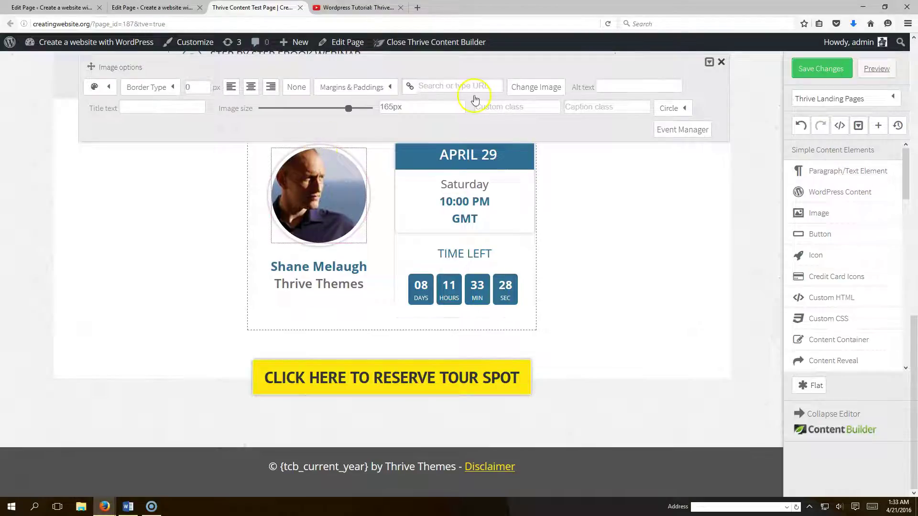
left_click(536, 82)
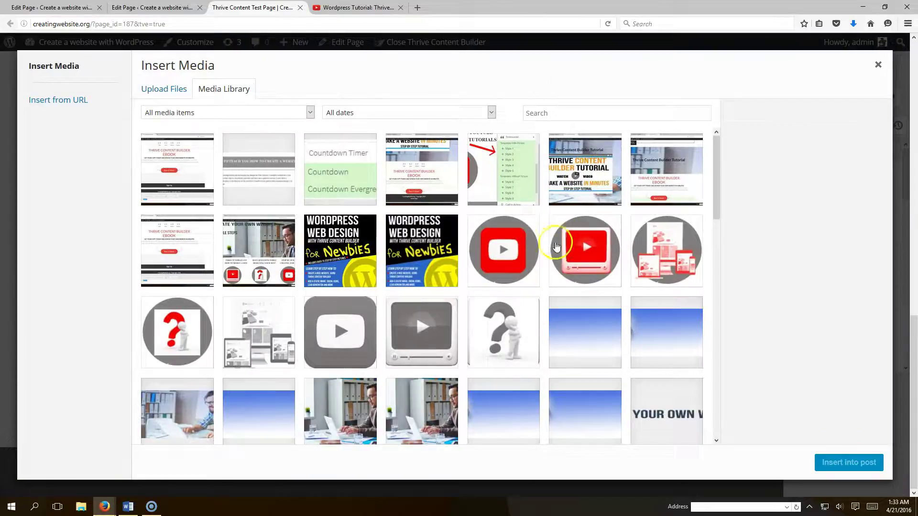
left_click(561, 255)
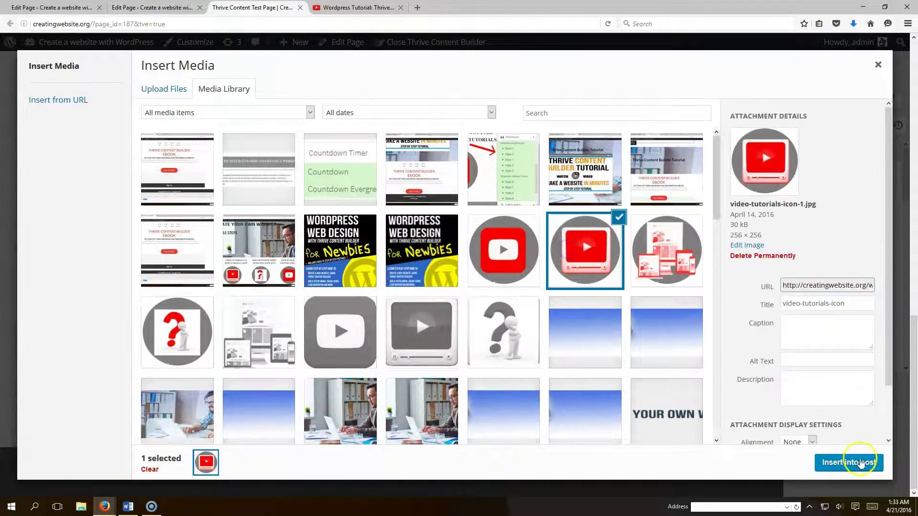
left_click(849, 462)
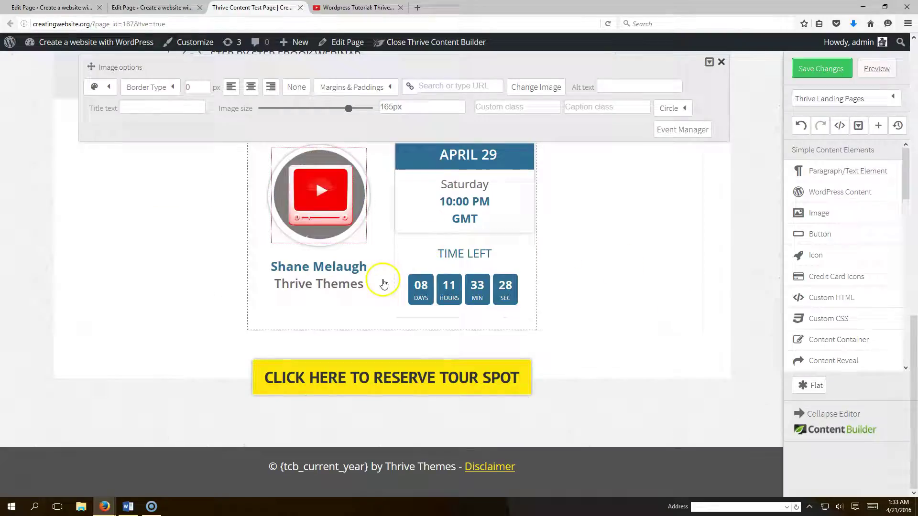
Change the presenter name heading to CREATINGWEBSITE.ORG and set its font size to 20.
left_click(349, 267)
left_click_drag(370, 267, 257, 266)
key("BackSpace")
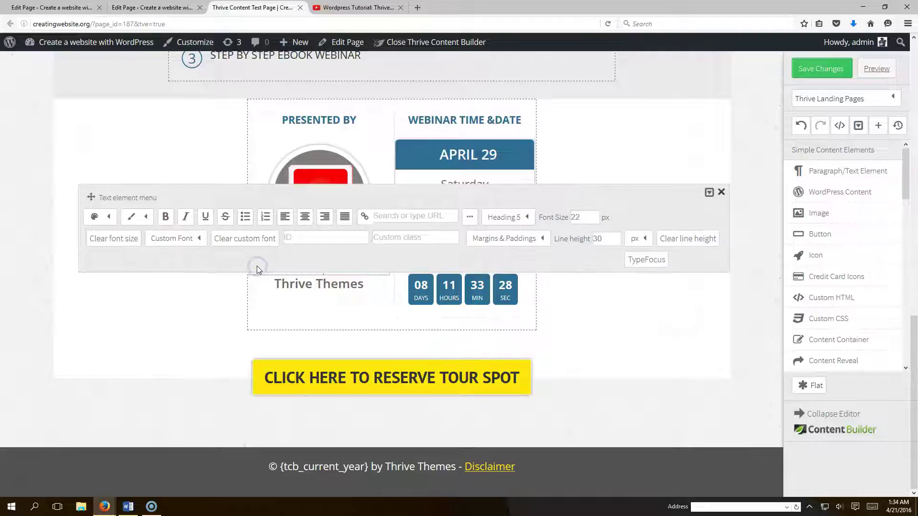
type("CREATINGWEB")
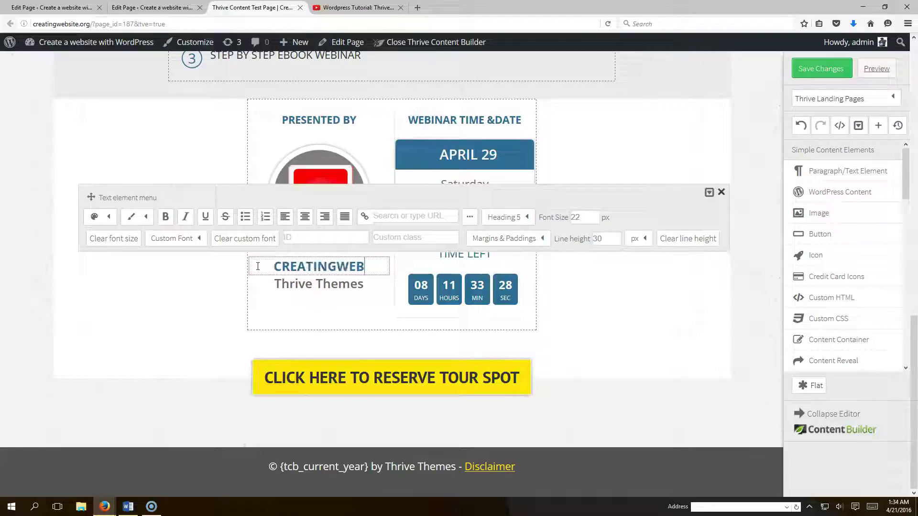
type("SITE.ORG")
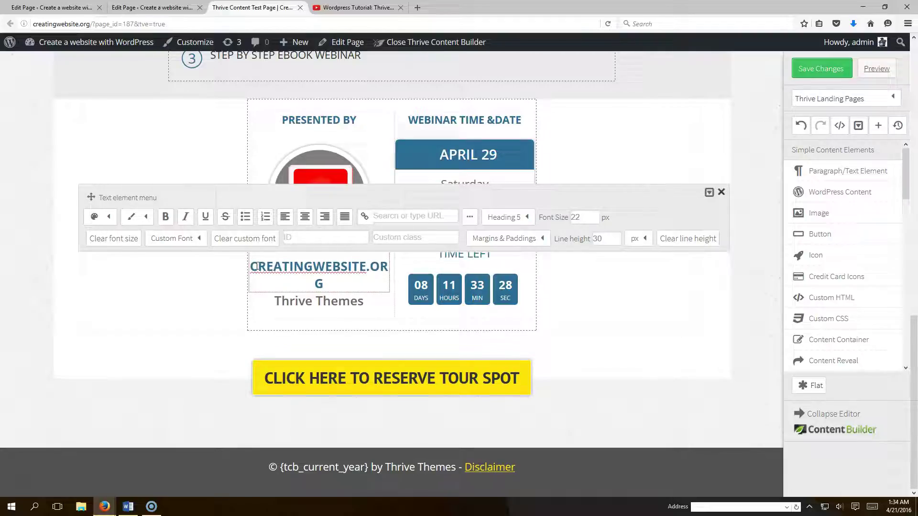
left_click_drag(350, 285, 248, 263)
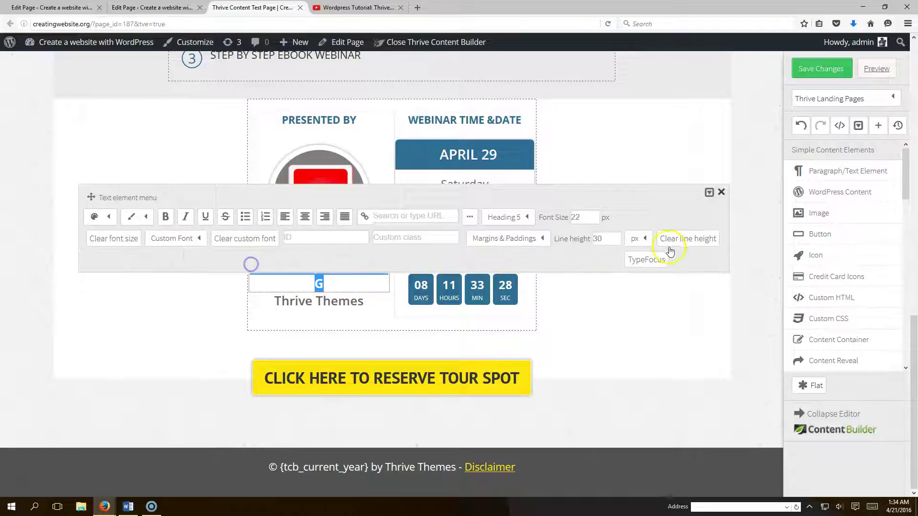
left_click(558, 216)
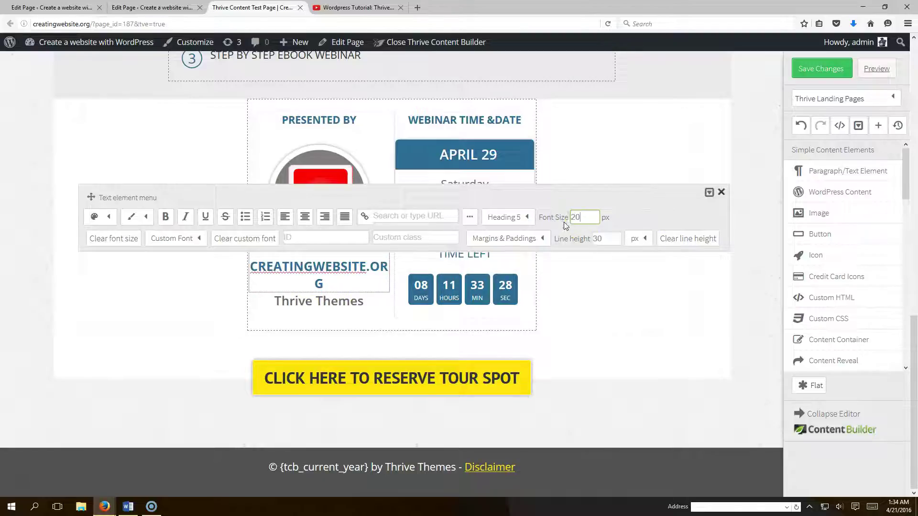
type("20")
left_click(344, 298)
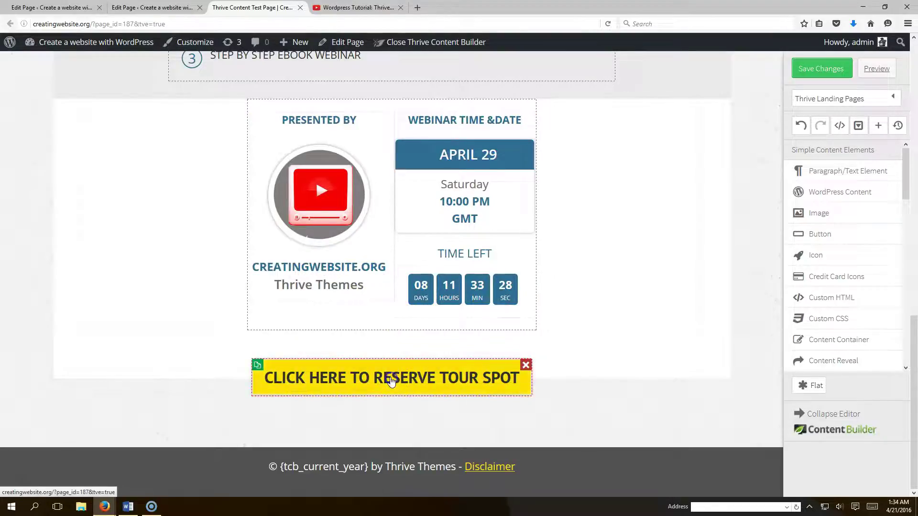
left_click(389, 379)
left_click(244, 319)
left_click(265, 394)
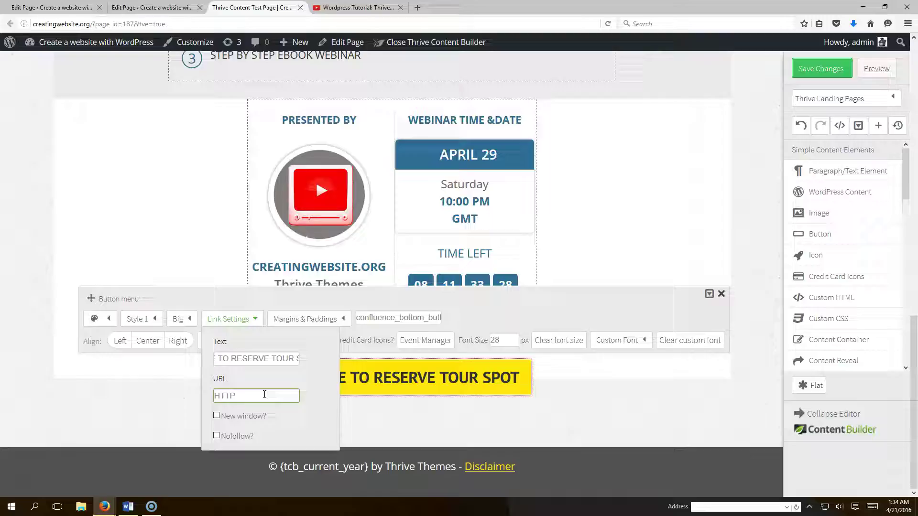
type("http://www.creatingwebsite.org")
left_click(610, 405)
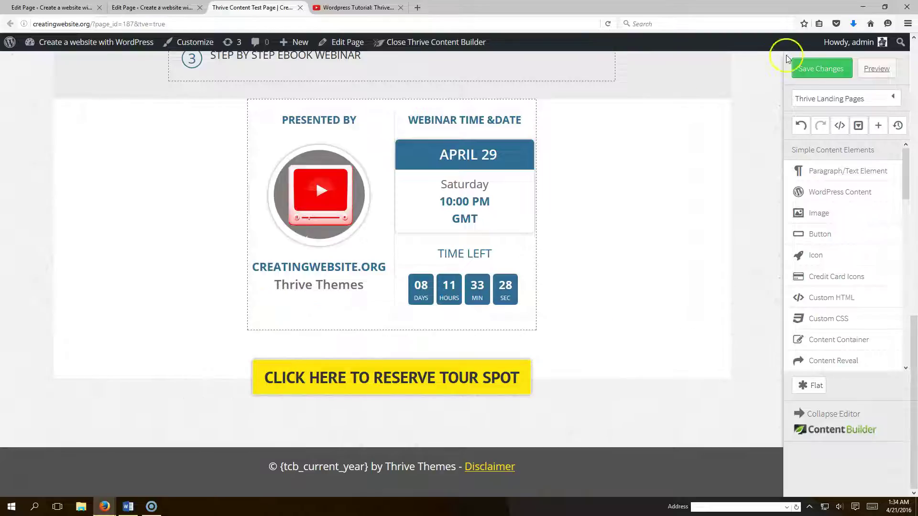
Save the page changes and look through the live landing page preview in a new tab.
left_click(813, 70)
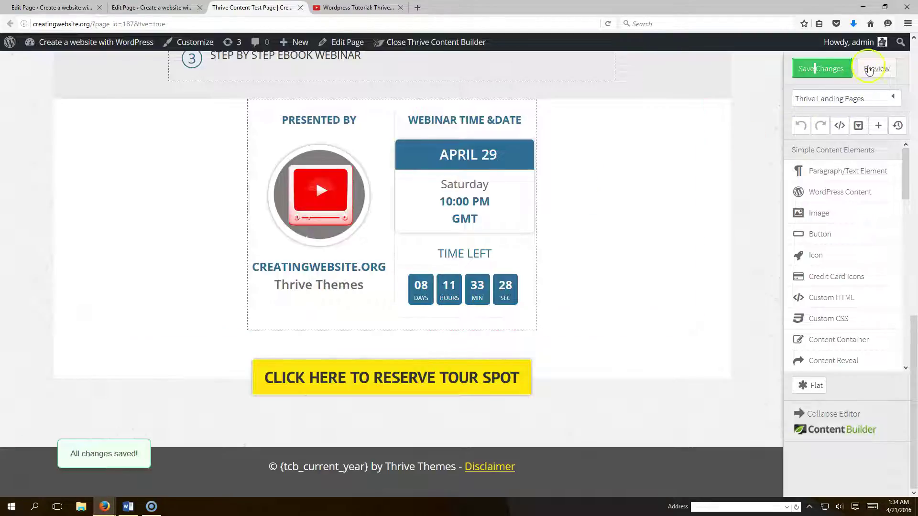
left_click(869, 69)
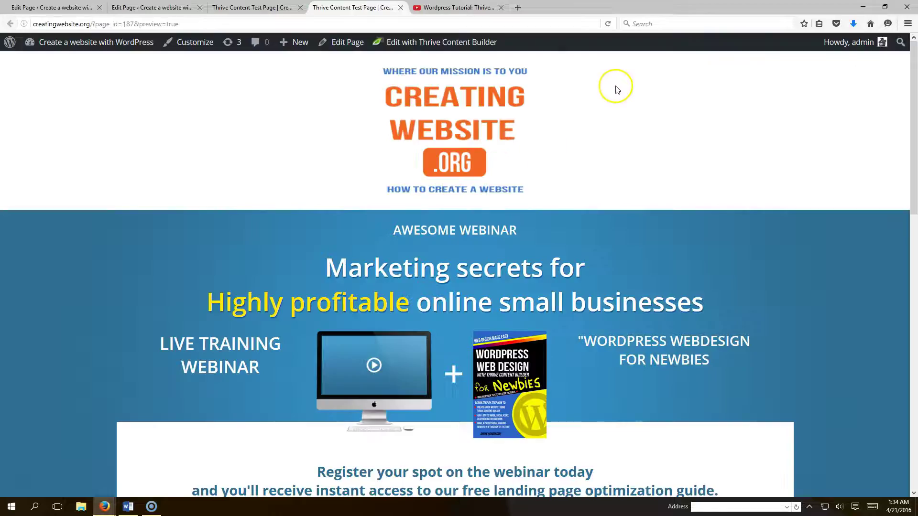
scroll(495, 163, "down", 12)
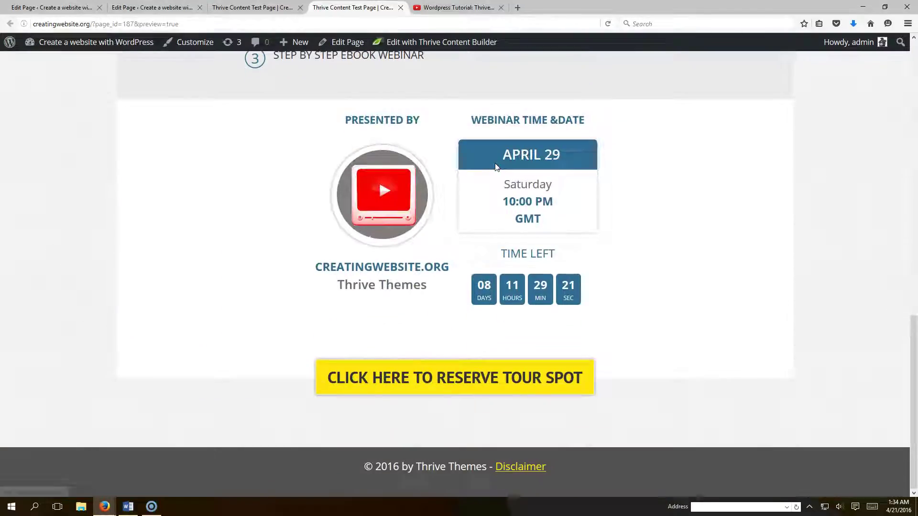
scroll(495, 166, "up", 12)
Back in the editor, drop a Responsive Video block above the presenter section.
left_click(276, 8)
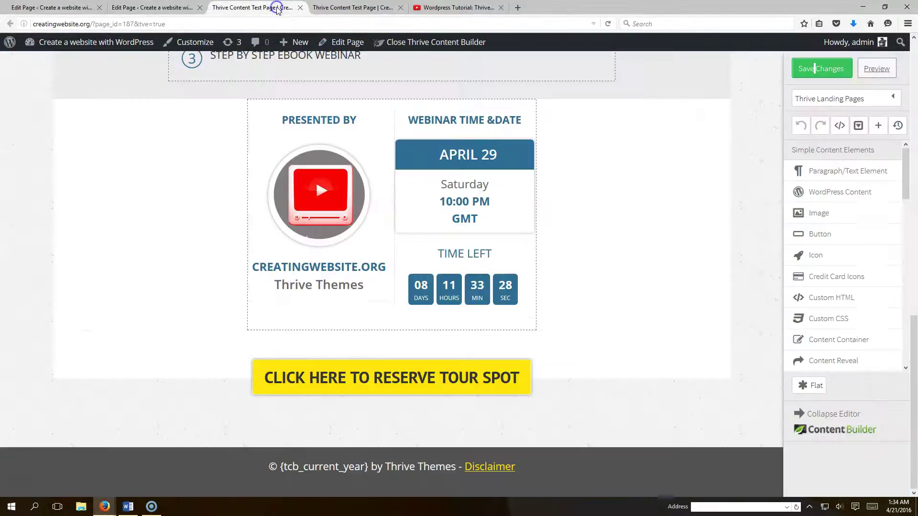
left_click_drag(908, 173, 911, 318)
left_click_drag(855, 292, 408, 96)
Copy the YouTube tutorial video's web address from the address bar.
left_click(458, 7)
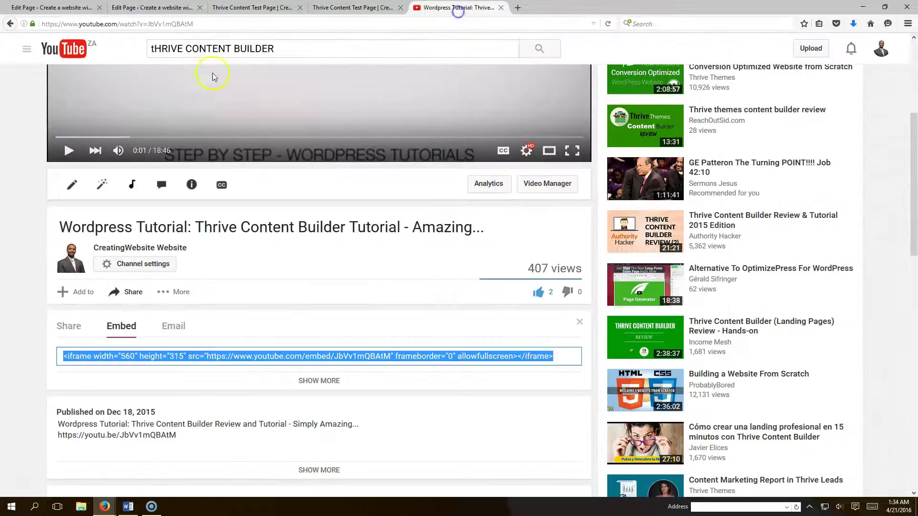
scroll(264, 195, "up", 5)
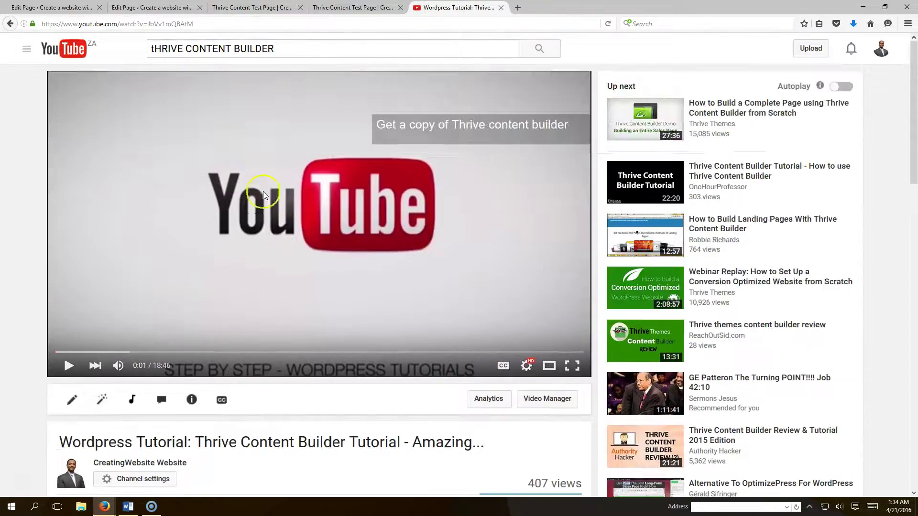
left_click(170, 24)
right_click(172, 24)
left_click(192, 57)
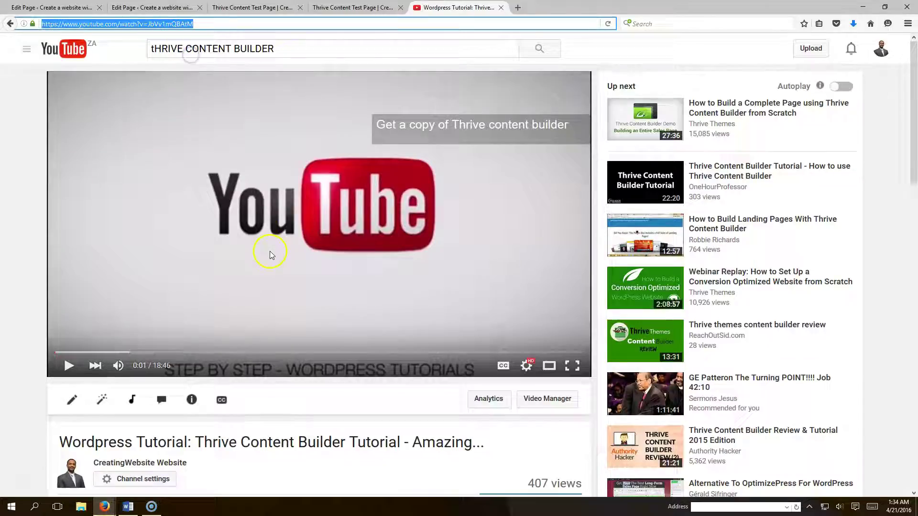
scroll(266, 250, "down", 9)
Back in the editor, select the empty video block and save the page.
left_click(266, 7)
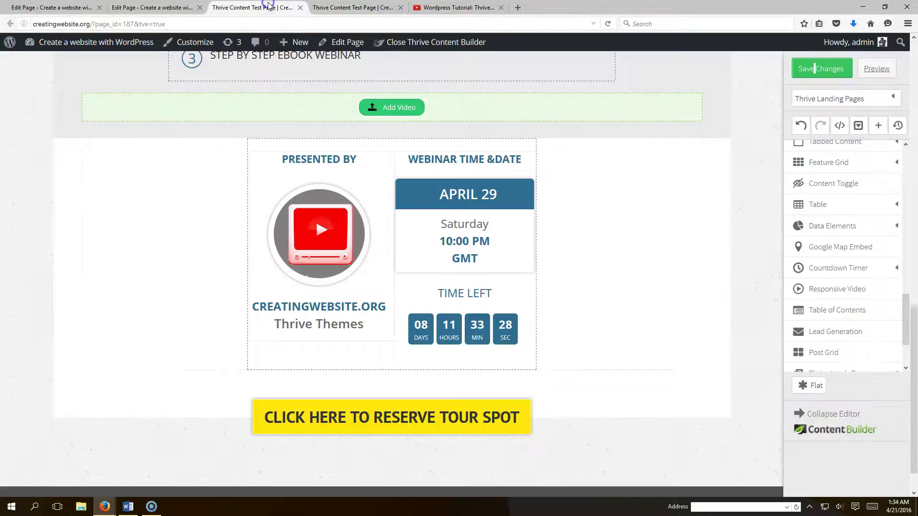
left_click(387, 108)
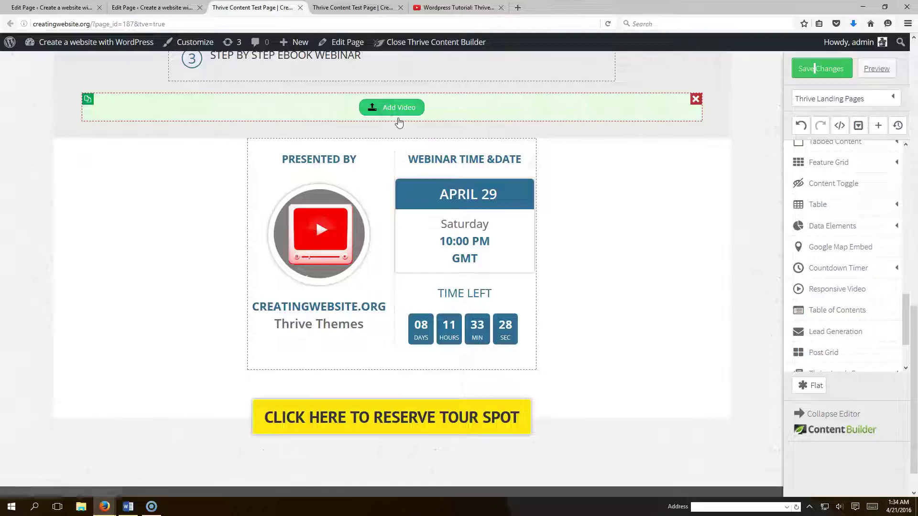
left_click(393, 112)
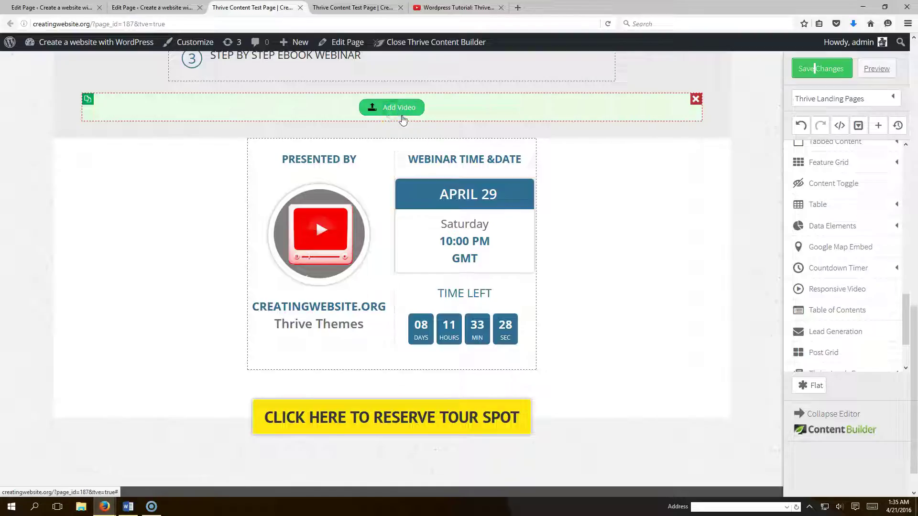
left_click(406, 109)
scroll(425, 118, "up", 6)
scroll(426, 115, "down", 7)
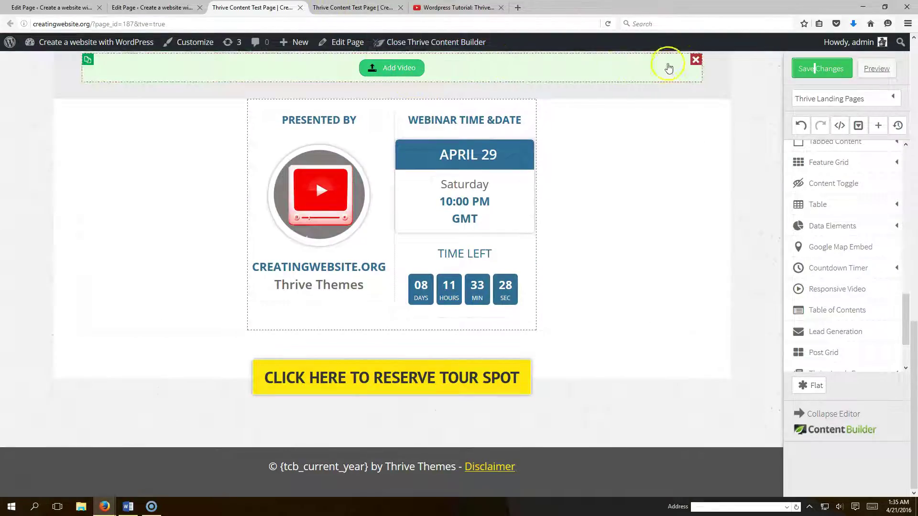
left_click(823, 68)
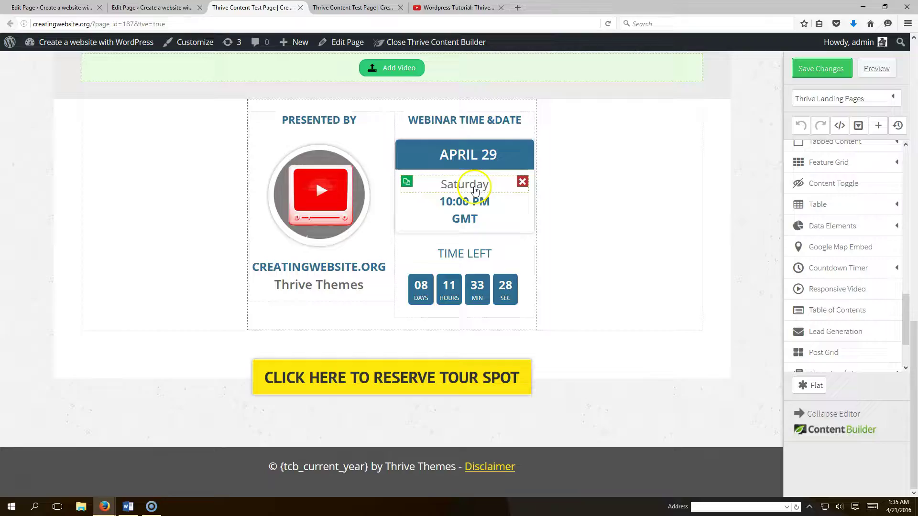
Paste the copied YouTube address into the video block's Video URL and apply it.
left_click(396, 68)
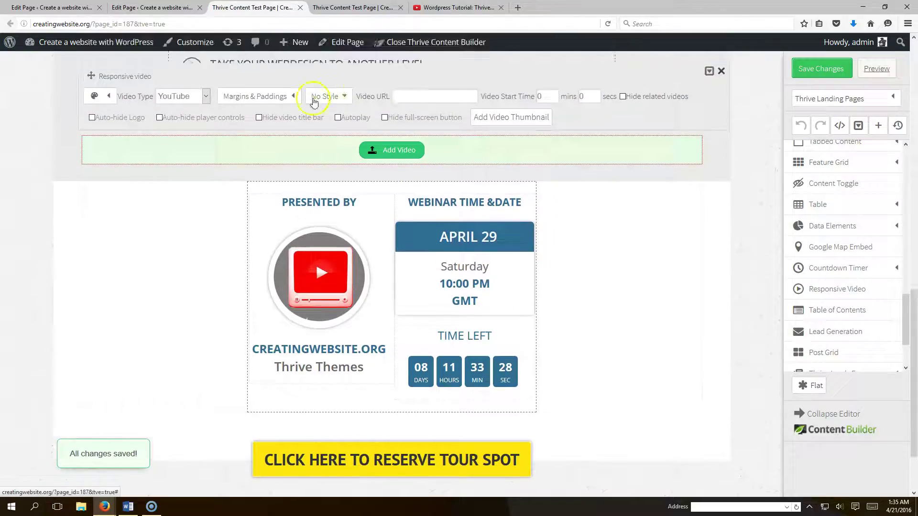
left_click(396, 94)
key("ctrl+v")
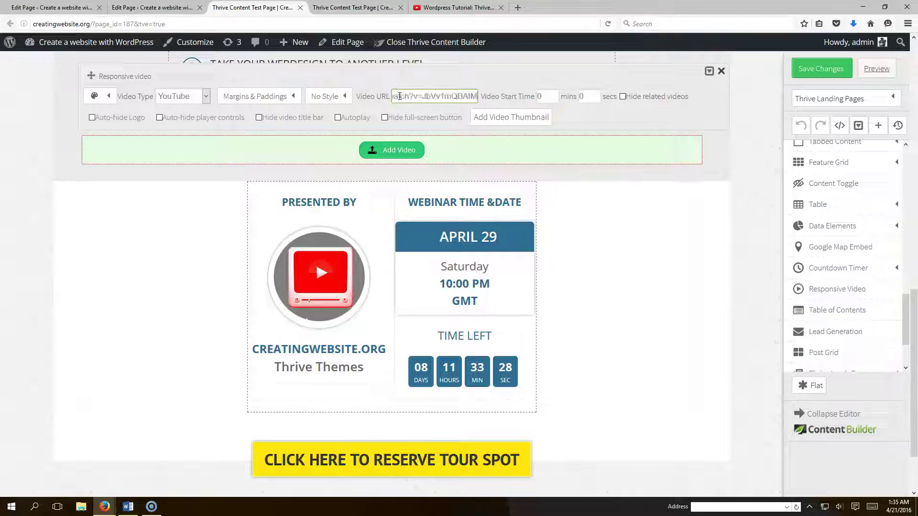
left_click(720, 155)
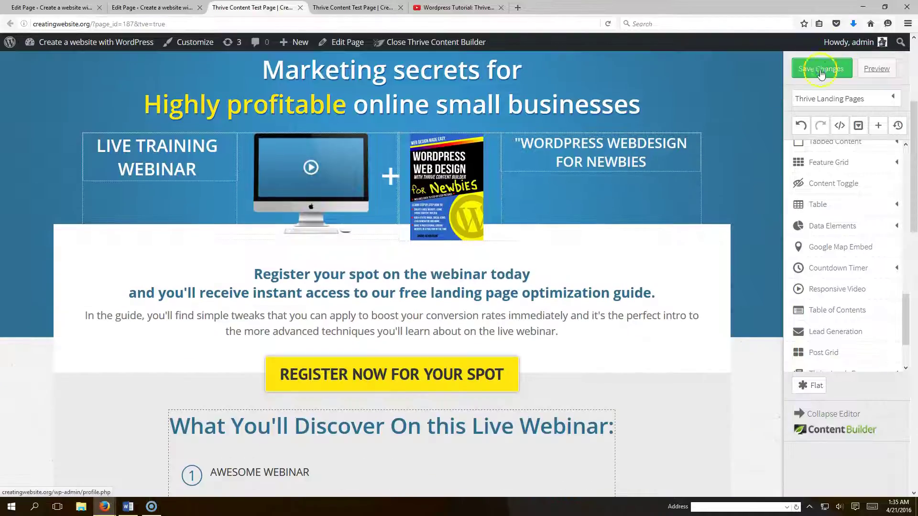
Save the changes and open a fresh preview scrolled to the embedded video.
left_click(821, 71)
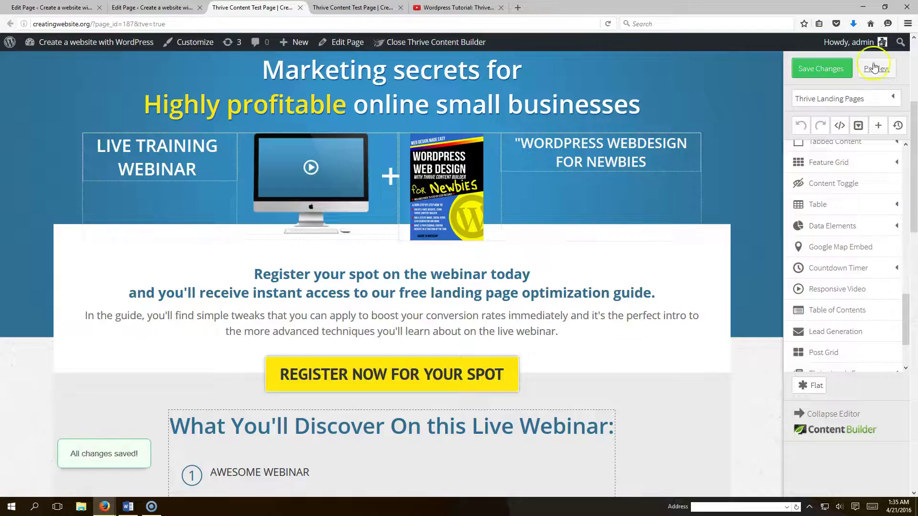
left_click(876, 68)
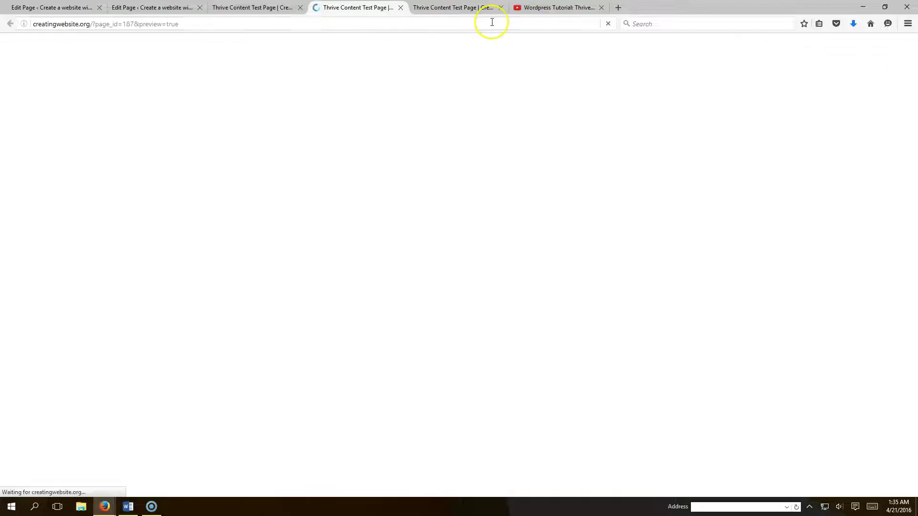
scroll(462, 140, "down", 6)
scroll(462, 137, "down", 10)
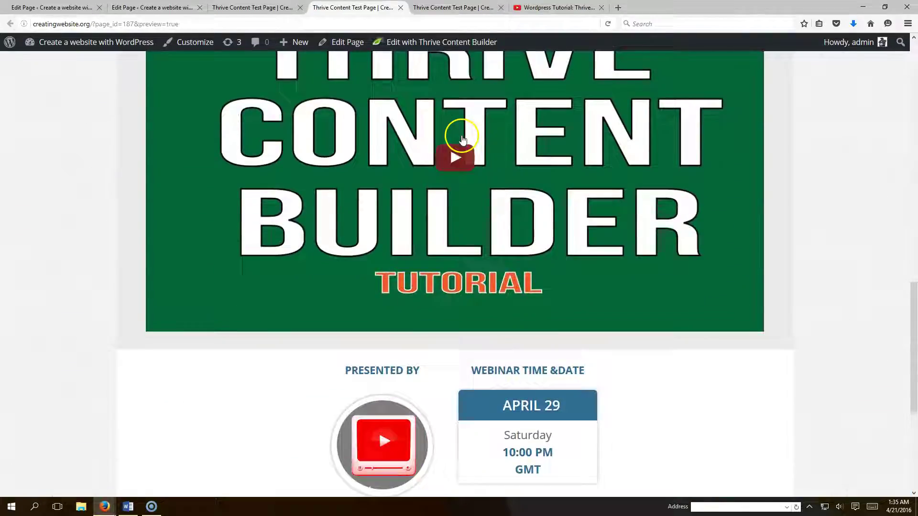
scroll(461, 136, "up", 10)
Play the embedded tutorial video, adjust the volume, then pause it.
left_click(460, 302)
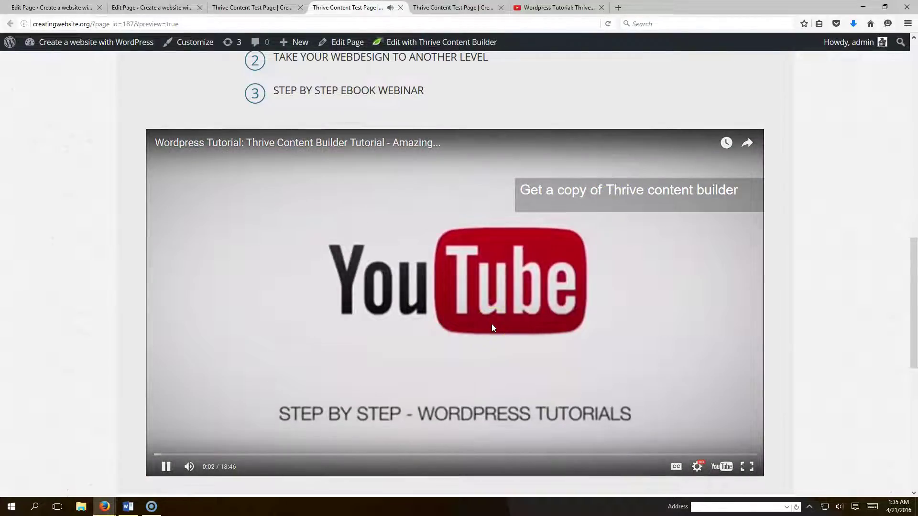
key("XF86AudioLowerVolume")
key("XF86AudioRaiseVolume")
scroll(491, 325, "down", 8)
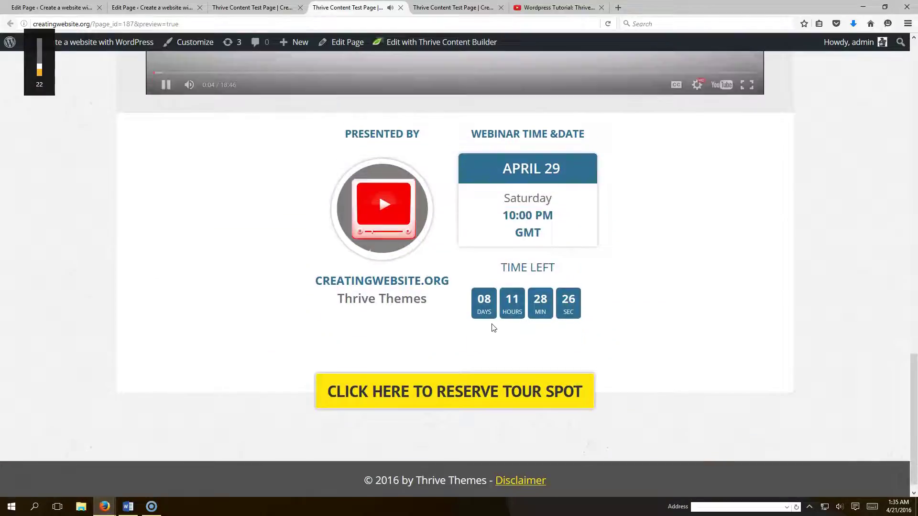
scroll(527, 456, "up", 15)
scroll(527, 457, "down", 8)
left_click(518, 368)
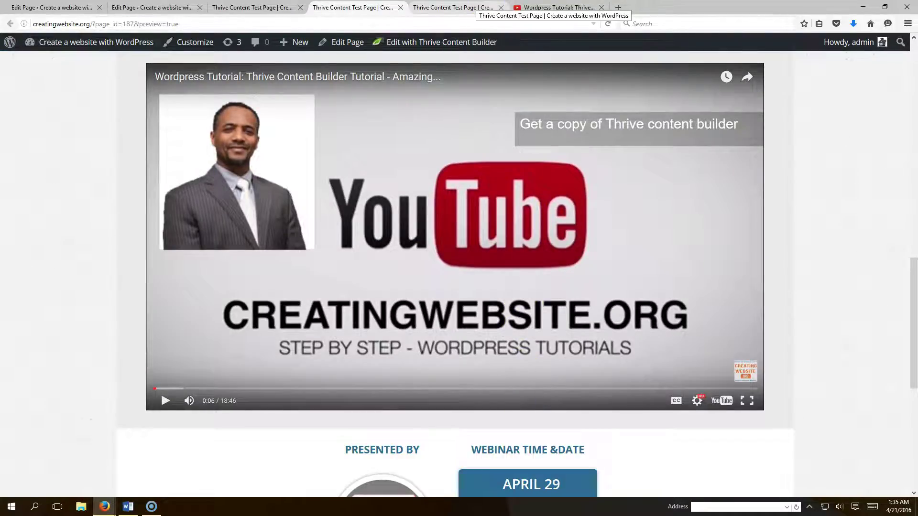